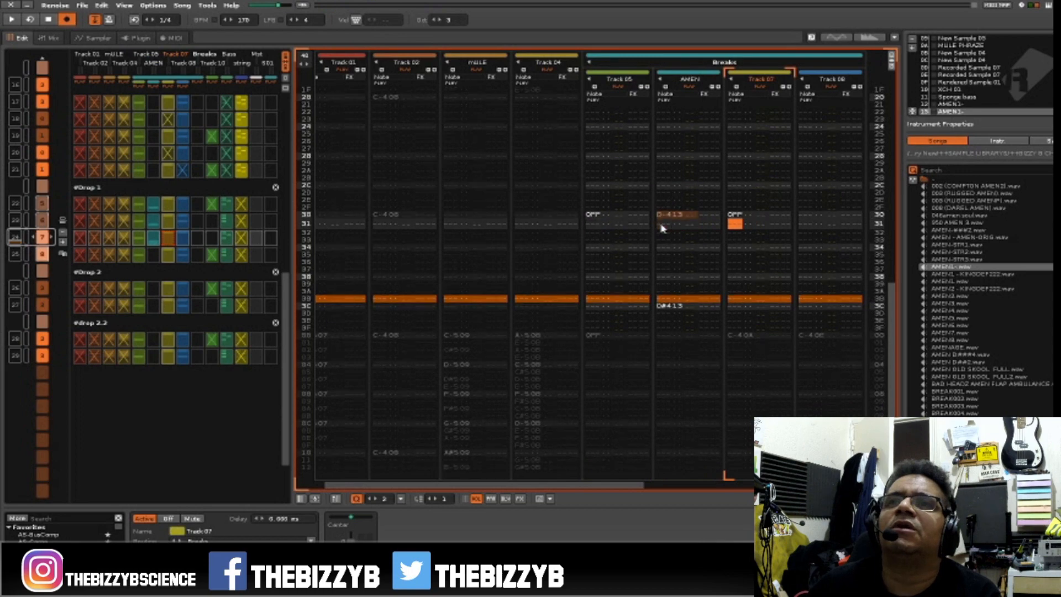
Add a note-off at line 30 of Track 08 and play back the end of the pattern.
{"action": "key", "text": "Tab"}
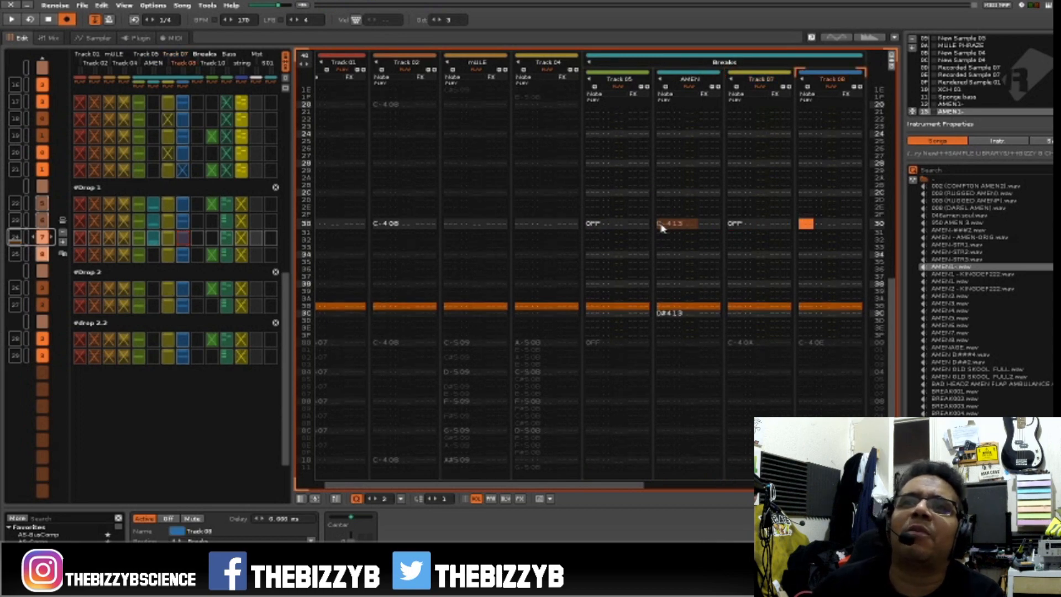
{"action": "key", "text": "space"}
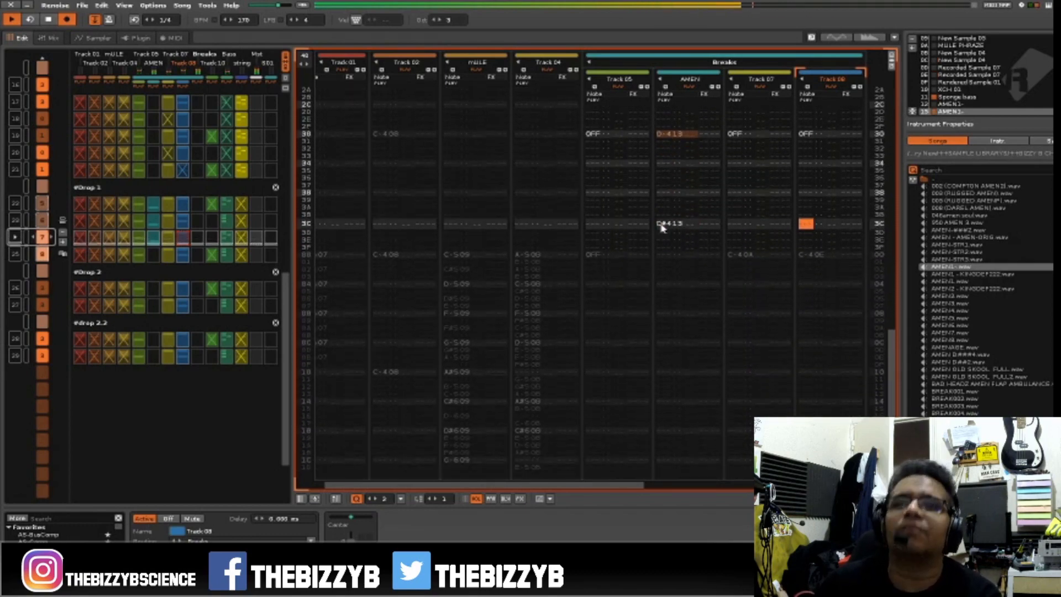
{"action": "key", "text": "space"}
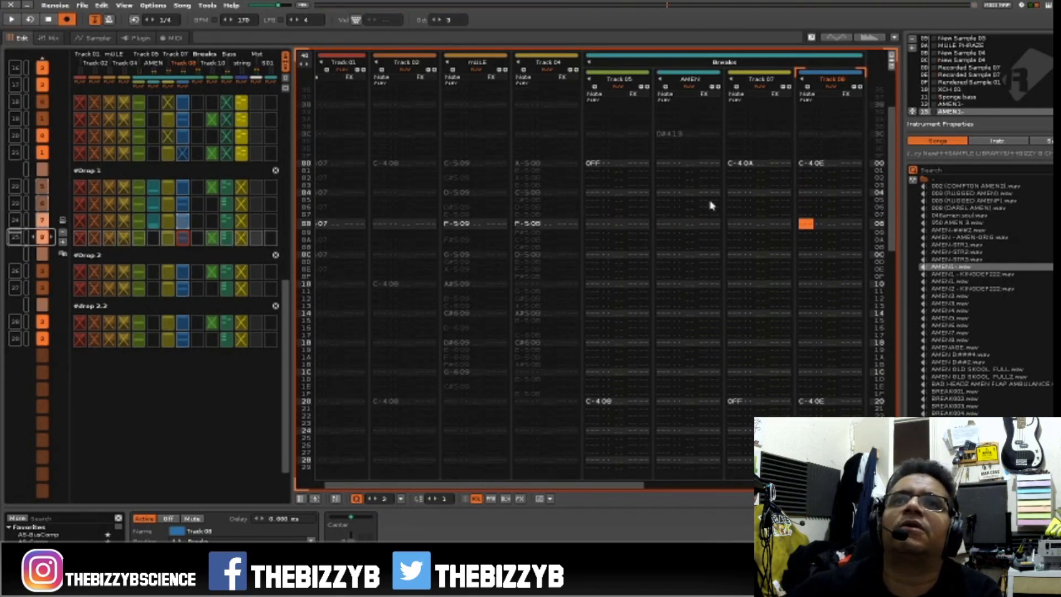
Play back the last Drop 1 pattern and locate line 30 in the AMEN track.
{"action": "left_click", "coordinate": [669, 163]}
{"action": "key", "text": "space"}
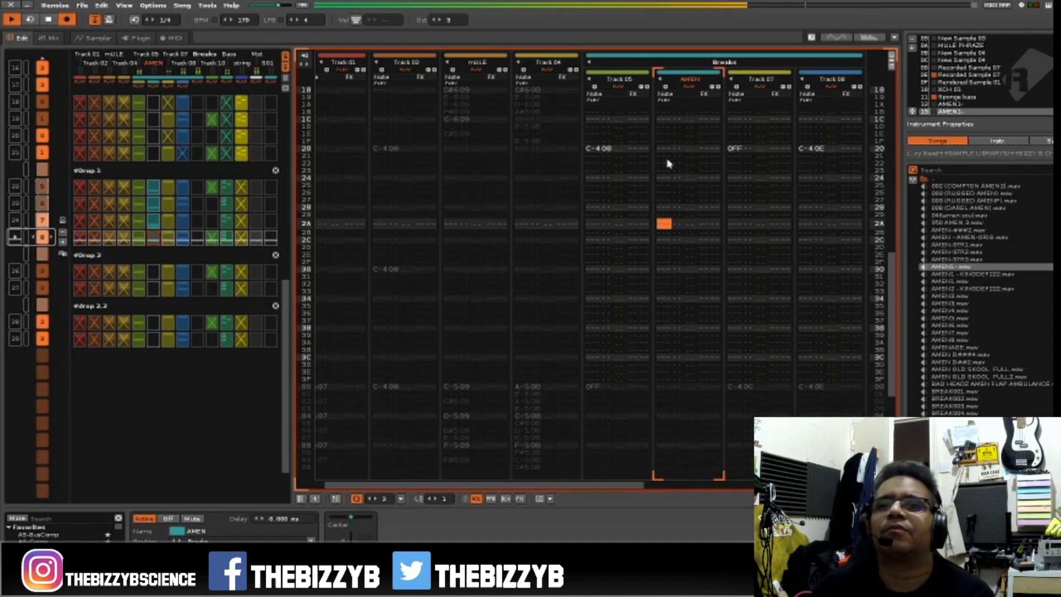
{"action": "key", "text": "space"}
{"action": "key", "text": "Escape"}
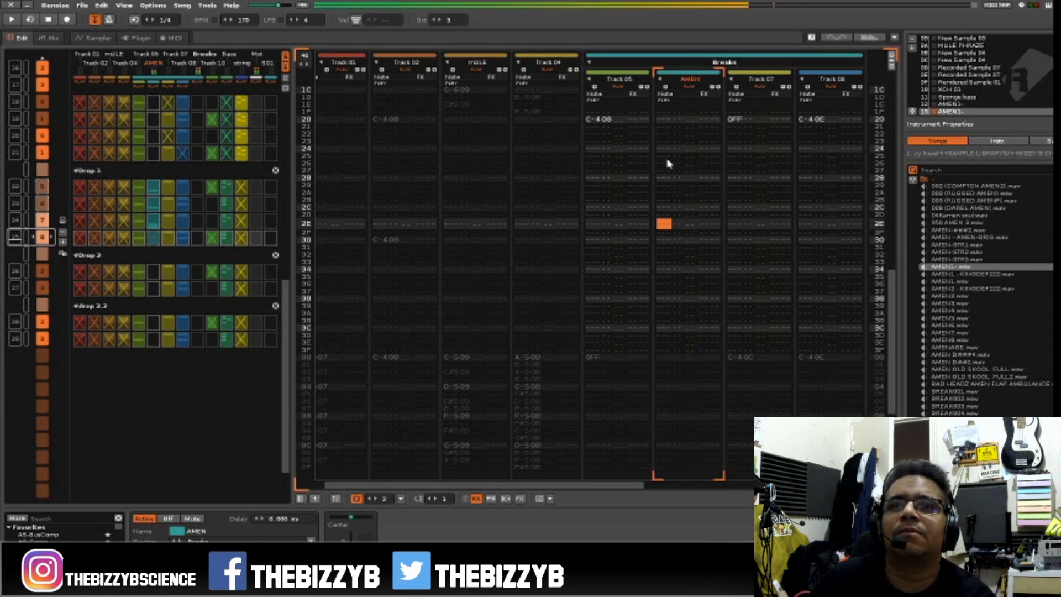
{"action": "key", "text": "Down"}
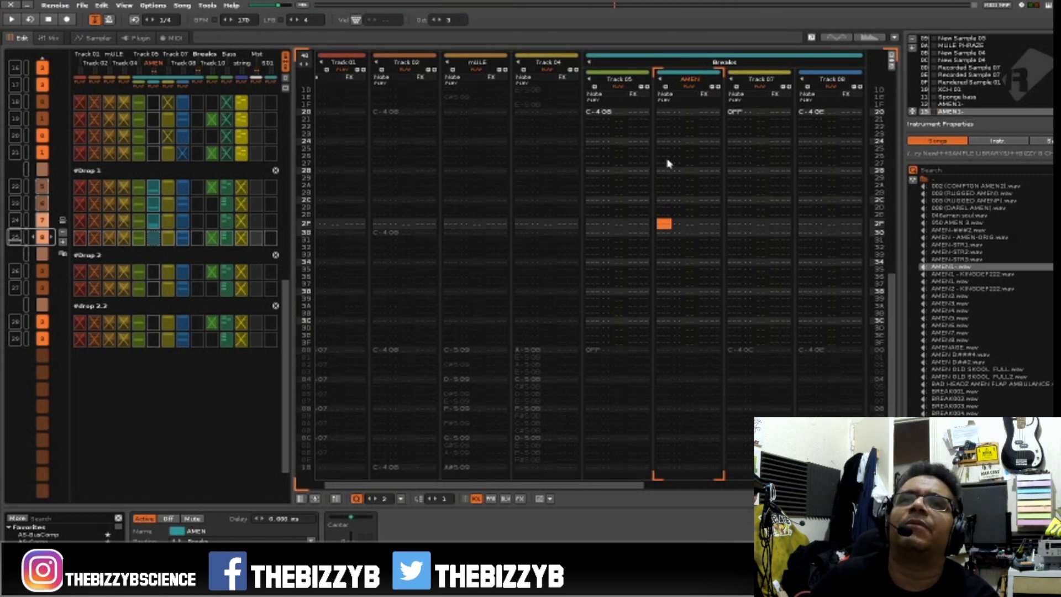
{"action": "key", "text": "Down"}
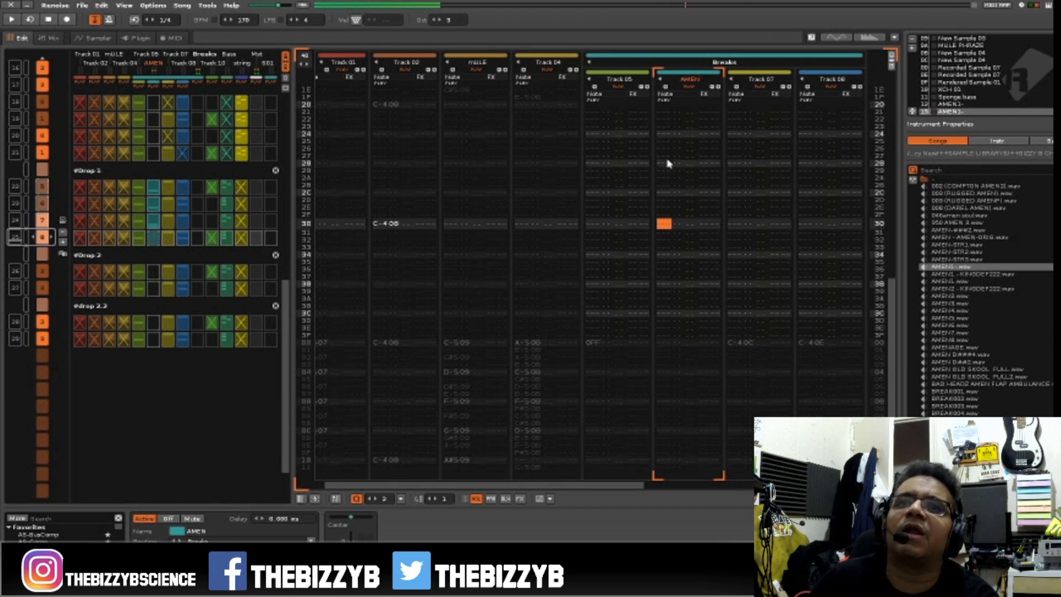
{"action": "key", "text": "space"}
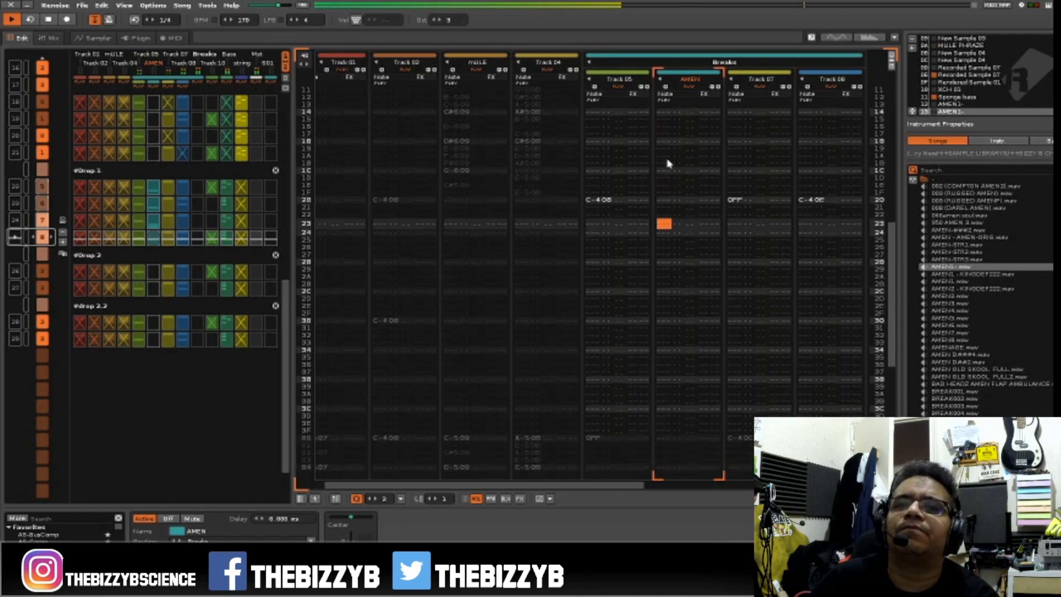
{"action": "key", "text": "space"}
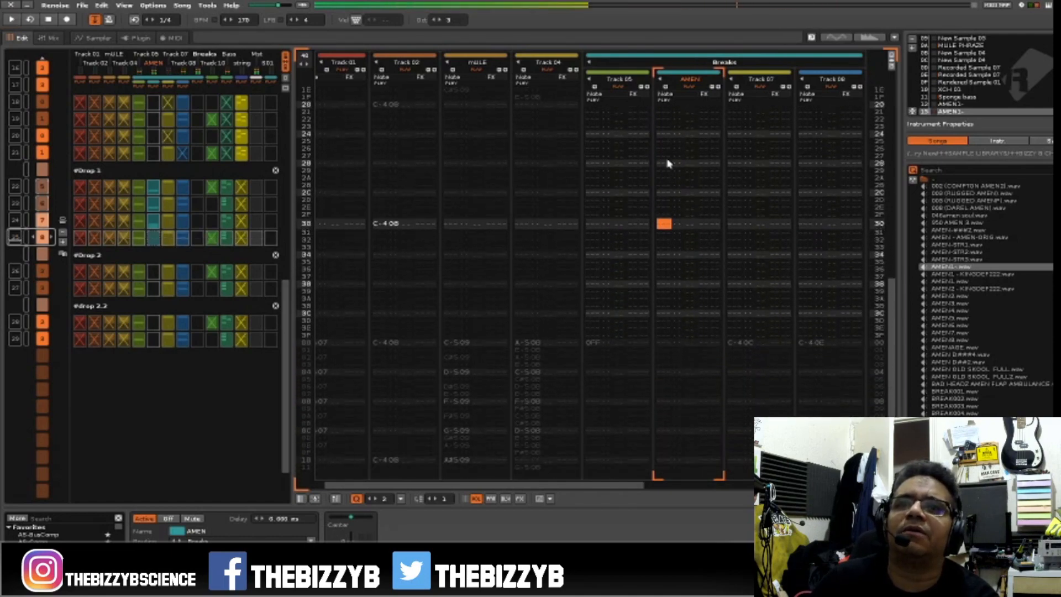
Enter AMEN break notes with instrument 13: D-4 at line 30, D#4 at line 38 and E-4 at line 3C.
{"action": "key", "text": "Escape"}
{"action": "key", "text": "w"}
{"action": "key", "text": "Down"}
{"action": "key", "text": "Down"}
{"action": "key", "text": "Down"}
{"action": "key", "text": "Down"}
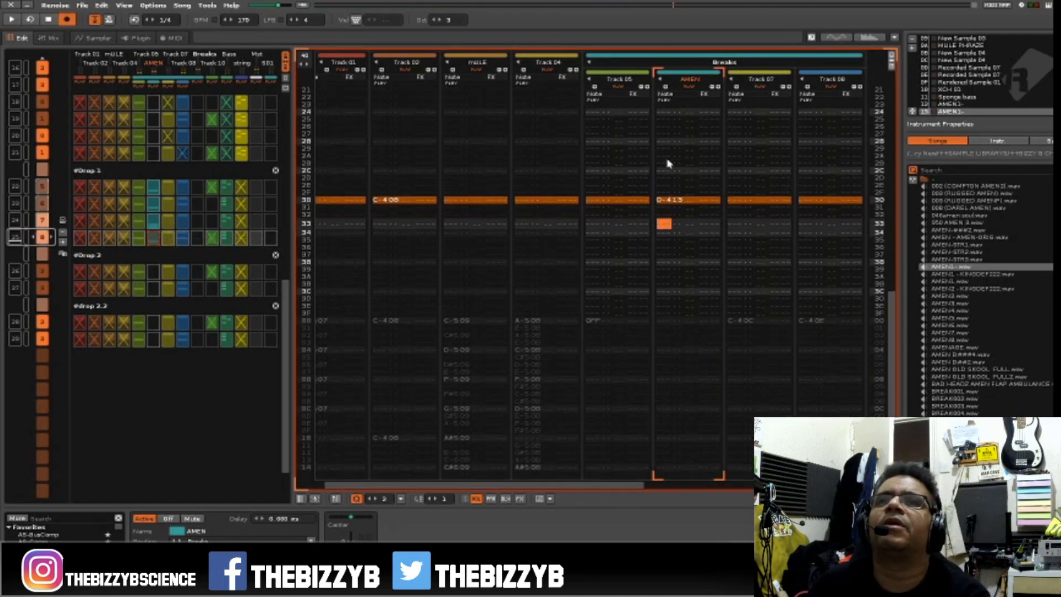
{"action": "key", "text": "Down"}
{"action": "key", "text": "Down"}
{"action": "key", "text": "Down"}
{"action": "key", "text": "3"}
{"action": "key", "text": "Down"}
{"action": "key", "text": "Down"}
{"action": "key", "text": "Down"}
{"action": "key", "text": "Down"}
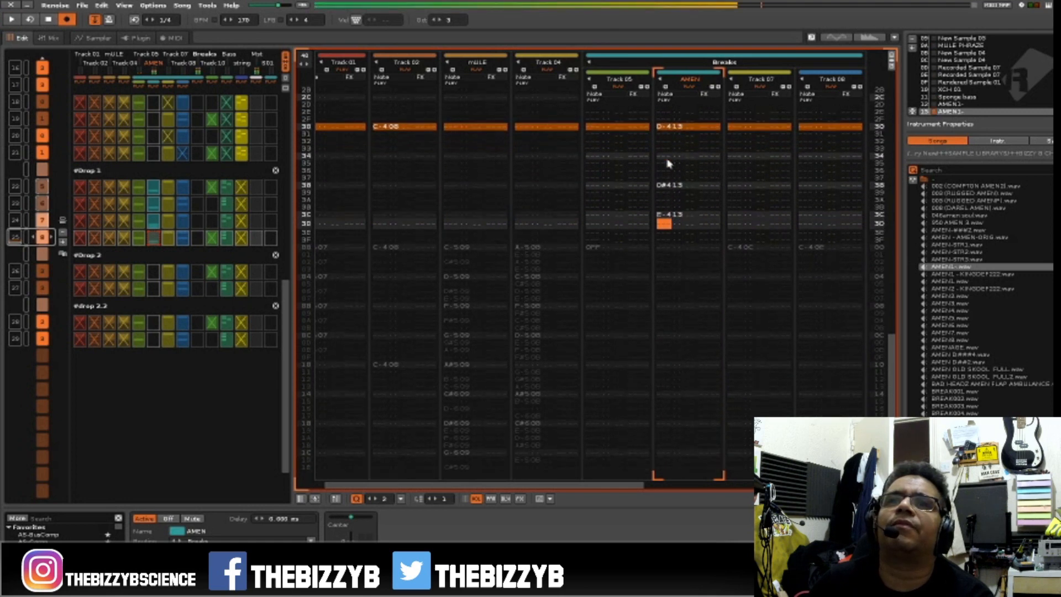
{"action": "key", "text": "e"}
Add note-offs at line 30 of Track 05 and Track 07, and play back the pattern ending.
{"action": "key", "text": "Up"}
{"action": "key", "text": "Left"}
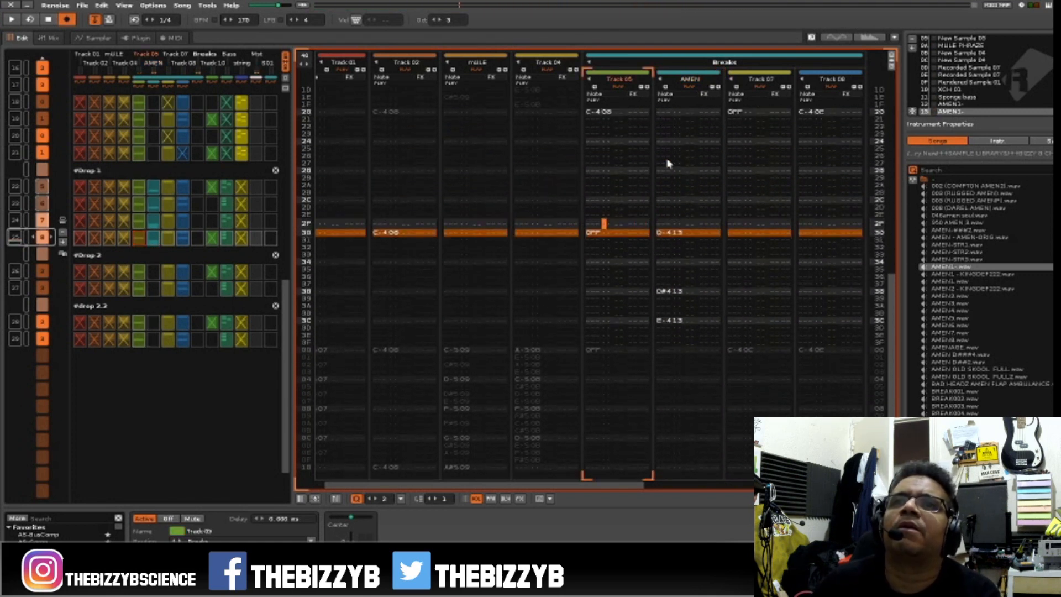
{"action": "key", "text": "Right"}
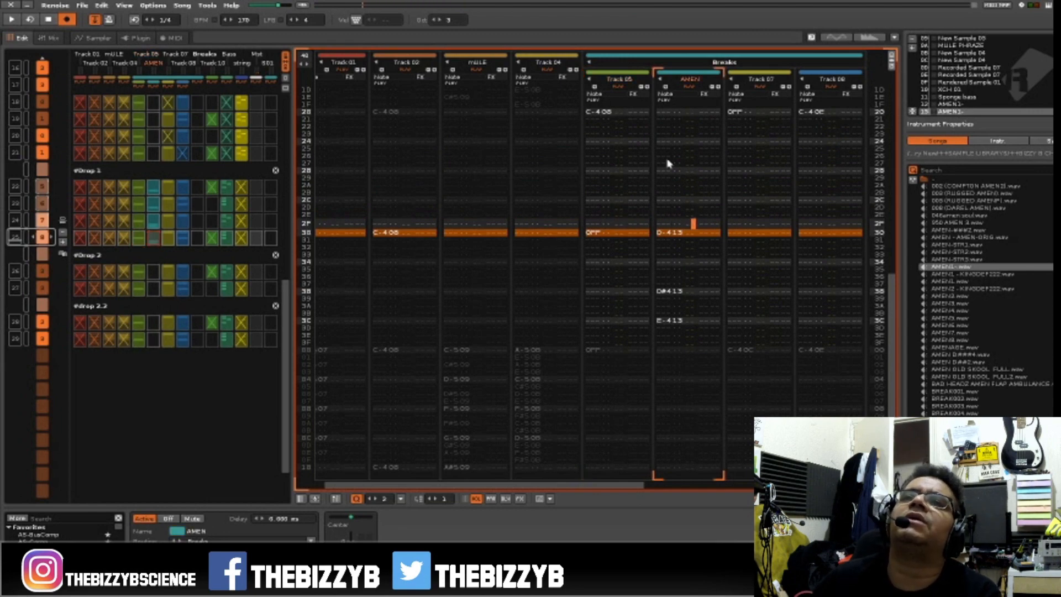
{"action": "key", "text": "Right"}
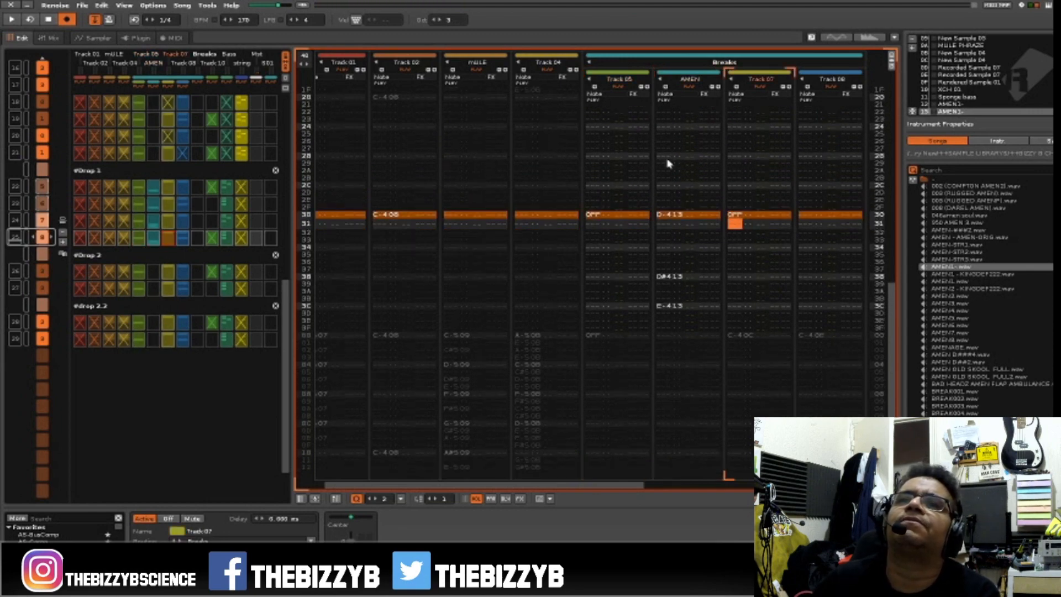
{"action": "key", "text": "space"}
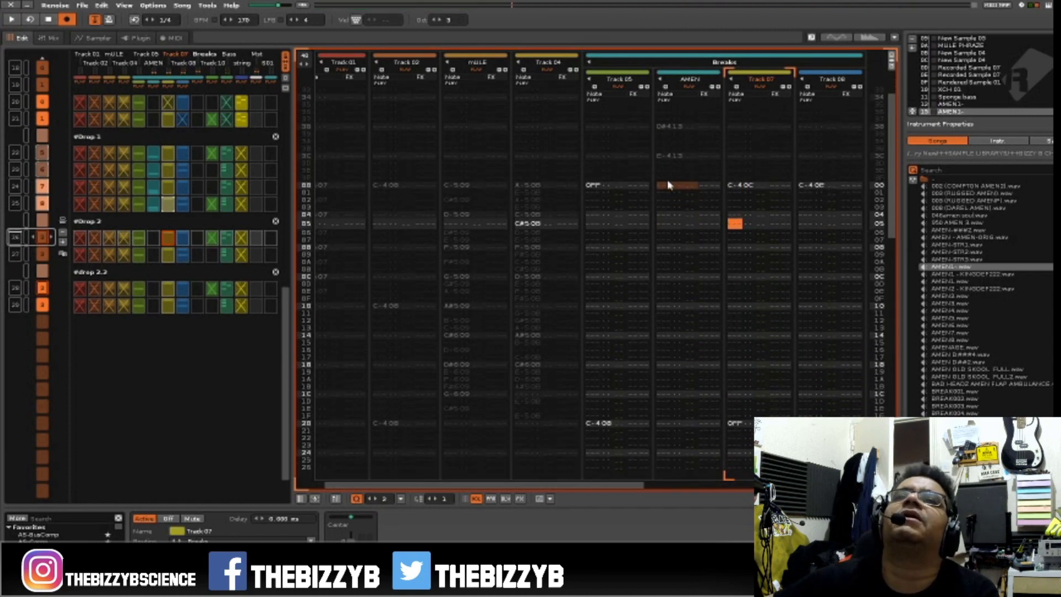
Place a note-off at line 00 of the AMEN track in the first Drop 2 pattern.
{"action": "left_click", "coordinate": [667, 185]}
{"action": "key", "text": "Down"}
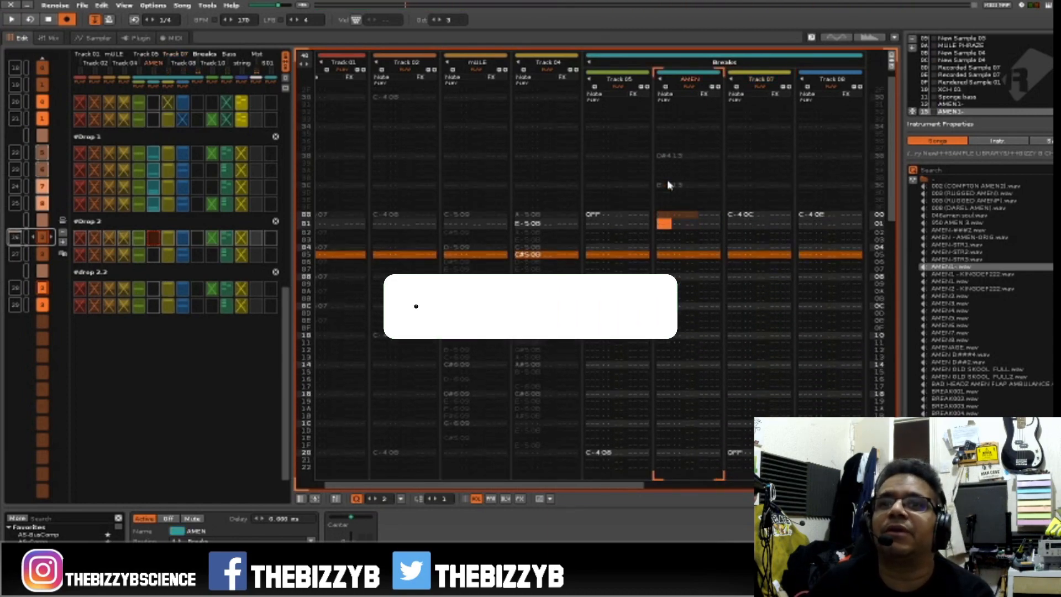
{"action": "key", "text": "Down"}
{"action": "key", "text": "Down"}
{"action": "key", "text": "Down"}
{"action": "key", "text": "Down"}
{"action": "key", "text": "Down"}
{"action": "key", "text": "Down"}
{"action": "key", "text": "Down"}
{"action": "key", "text": "Down"}
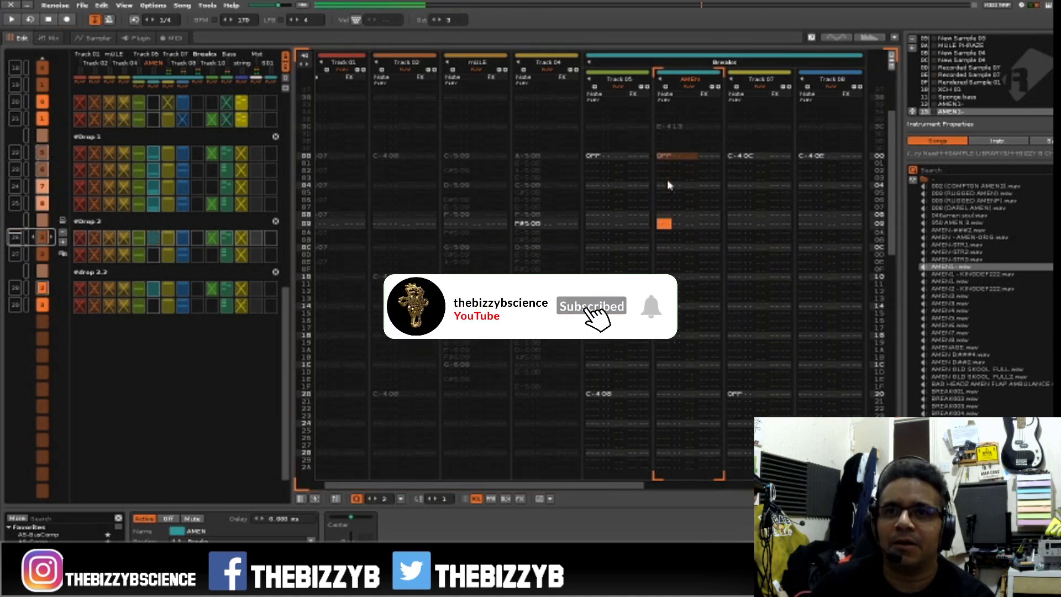
{"action": "key", "text": "q"}
{"action": "key", "text": "q"}
{"action": "key", "text": "q"}
{"action": "key", "text": "Up"}
{"action": "key", "text": "Up"}
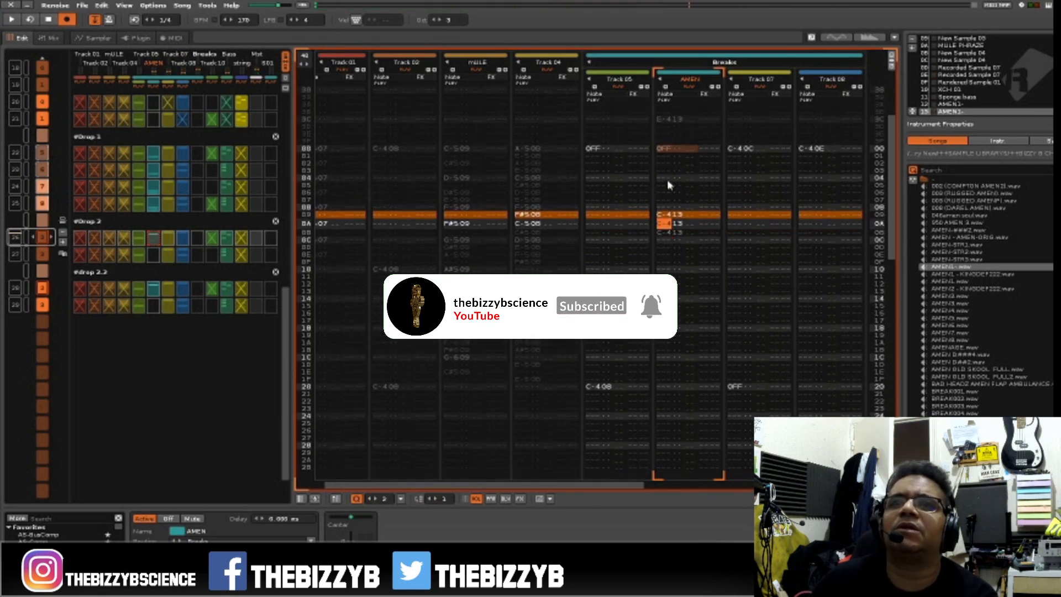
{"action": "key", "text": "Delete"}
{"action": "key", "text": "Up"}
Enter a C-4 note with instrument 13 at line 00 of the AMEN track and play it back.
{"action": "key", "text": "Up"}
{"action": "key", "text": "Delete"}
{"action": "key", "text": "Delete"}
{"action": "key", "text": "Delete"}
{"action": "key", "text": "Delete"}
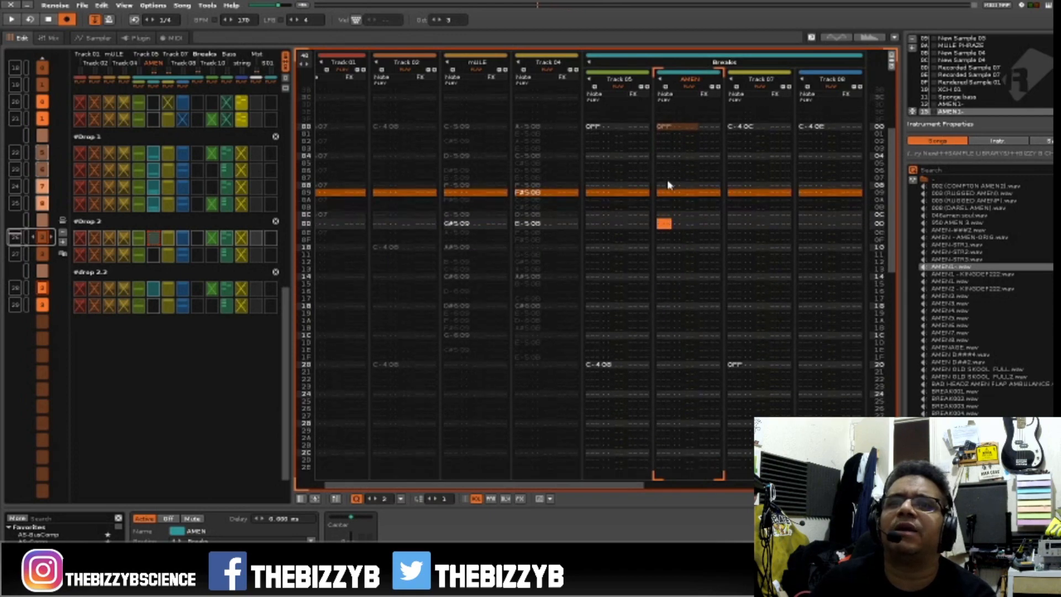
{"action": "key", "text": "Up"}
{"action": "key", "text": "Up"}
{"action": "key", "text": "Up"}
{"action": "key", "text": "Up"}
{"action": "key", "text": "Up"}
{"action": "key", "text": "Up"}
{"action": "key", "text": "Up"}
{"action": "key", "text": "Up"}
{"action": "key", "text": "Up"}
{"action": "key", "text": "Up"}
{"action": "key", "text": "Up"}
{"action": "key", "text": "Up"}
{"action": "key", "text": "space"}
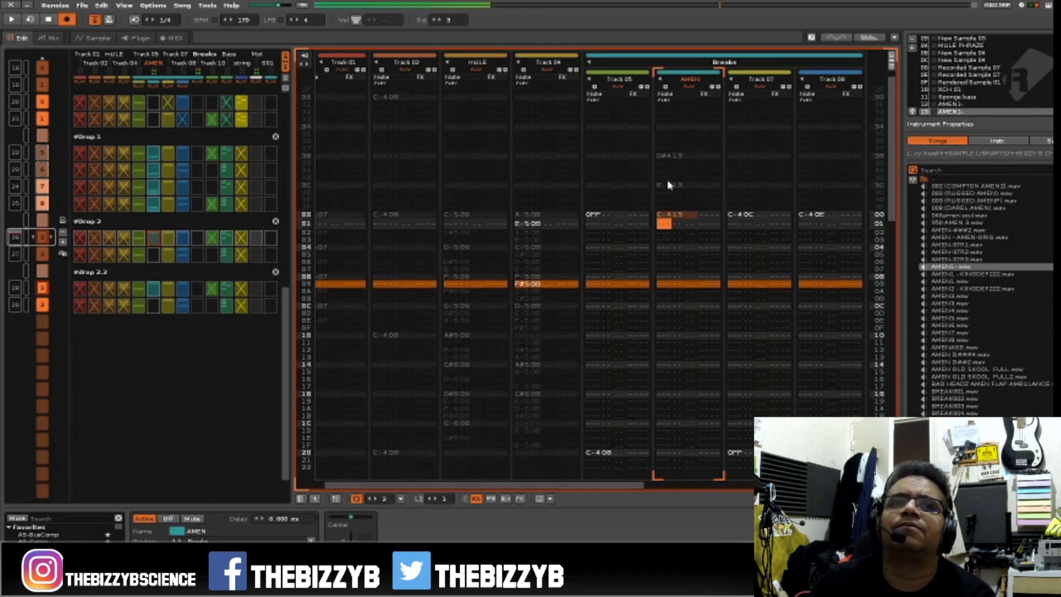
{"action": "key", "text": "space"}
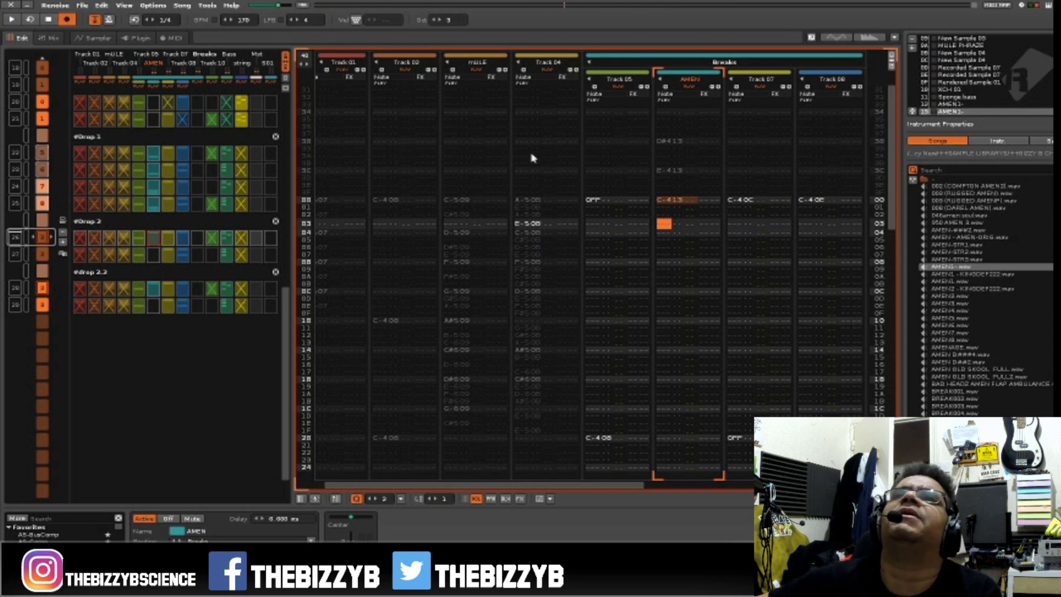
{"action": "key", "text": "space"}
Show the track scopes and play the start of the Drop 2 pattern to identify each break.
{"action": "key", "text": "space"}
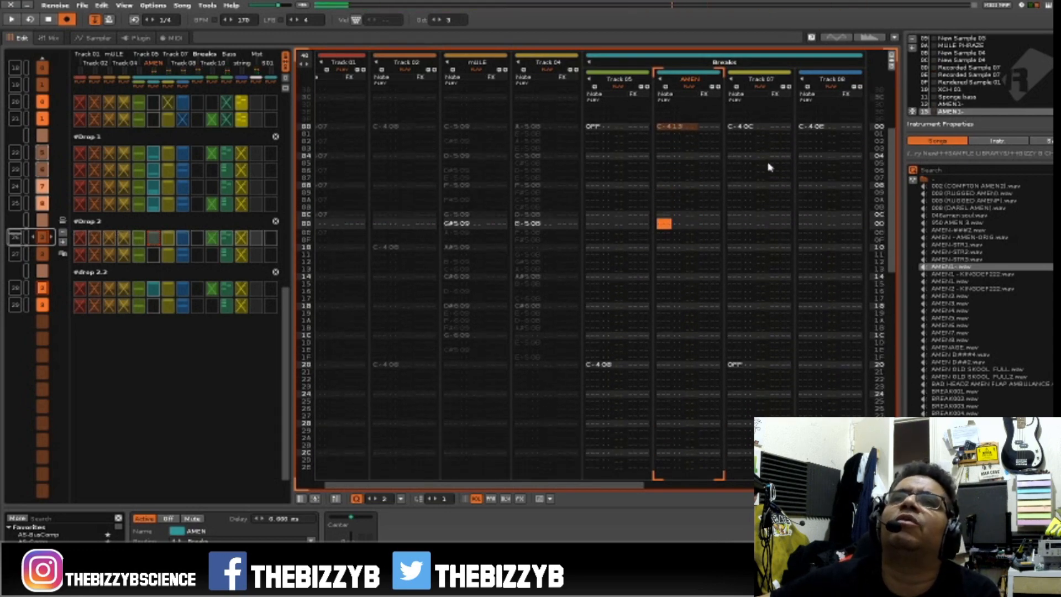
{"action": "key", "text": "space"}
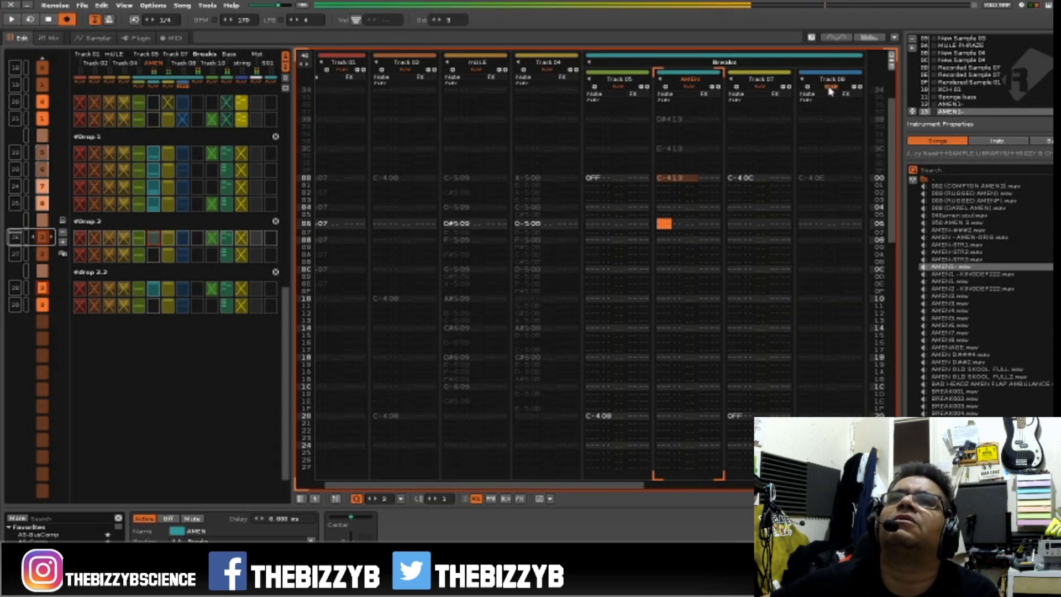
{"action": "key", "text": "space"}
{"action": "left_click", "coordinate": [837, 38]}
{"action": "key", "text": "space"}
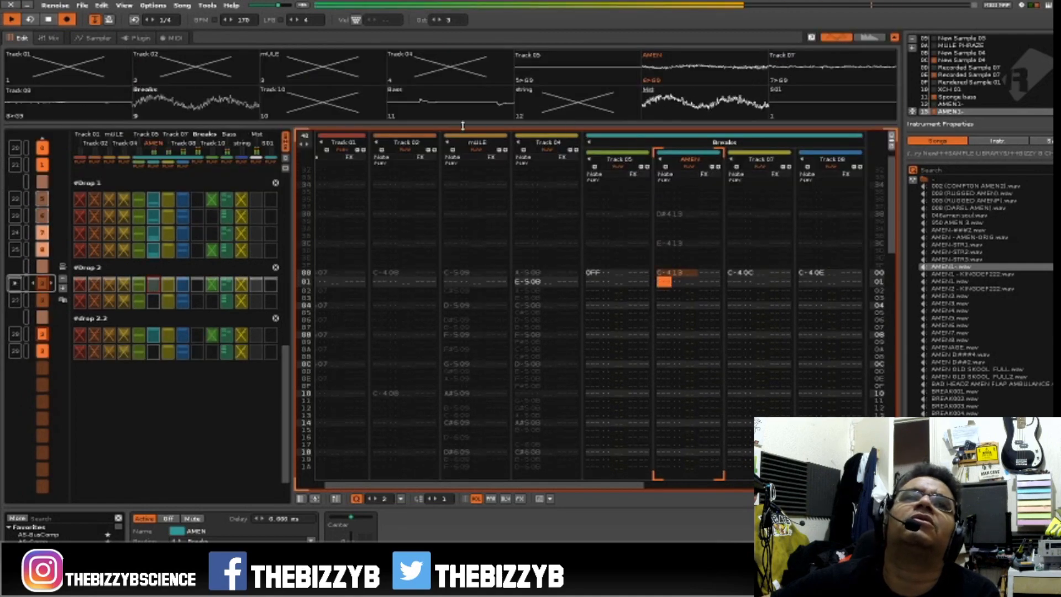
{"action": "key", "text": "space"}
{"action": "key", "text": "space"}
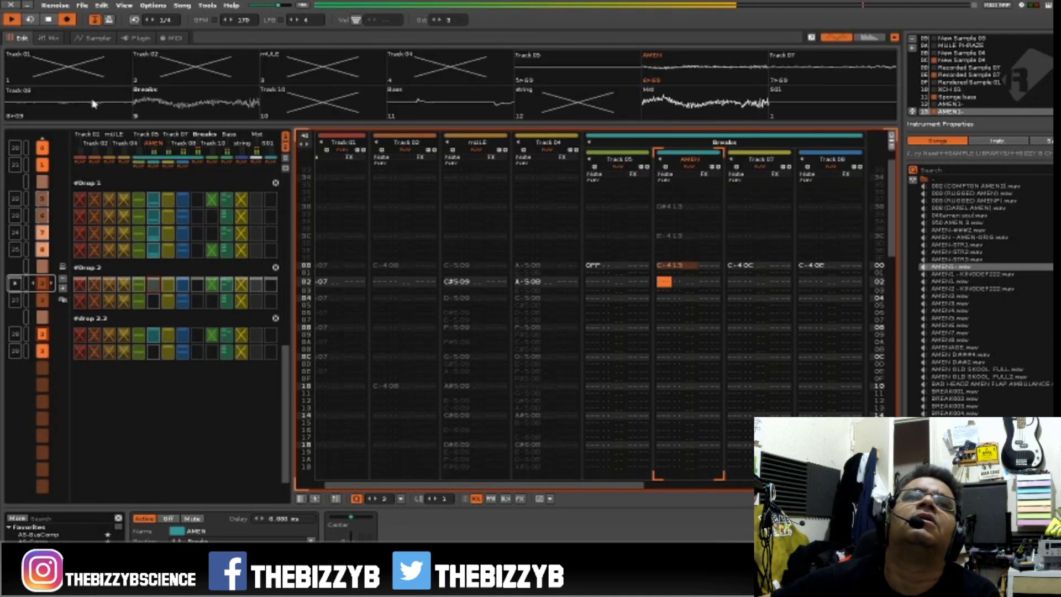
Audition the Drop 2 pattern with Track 07 muted and switch the track back on.
{"action": "left_click", "coordinate": [810, 71]}
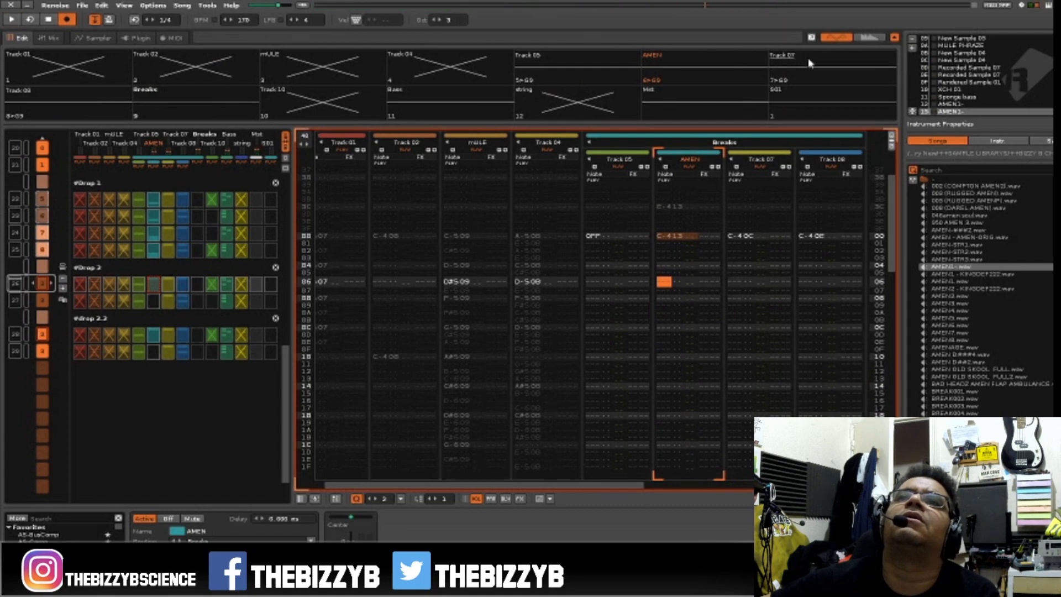
{"action": "key", "text": "space"}
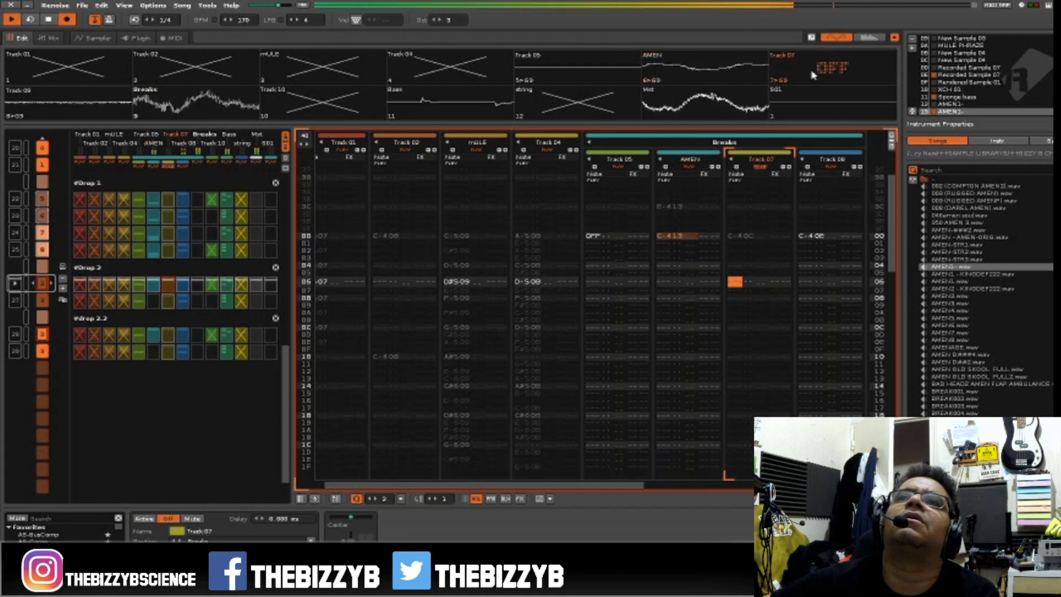
{"action": "key", "text": "space"}
{"action": "left_click", "coordinate": [789, 57]}
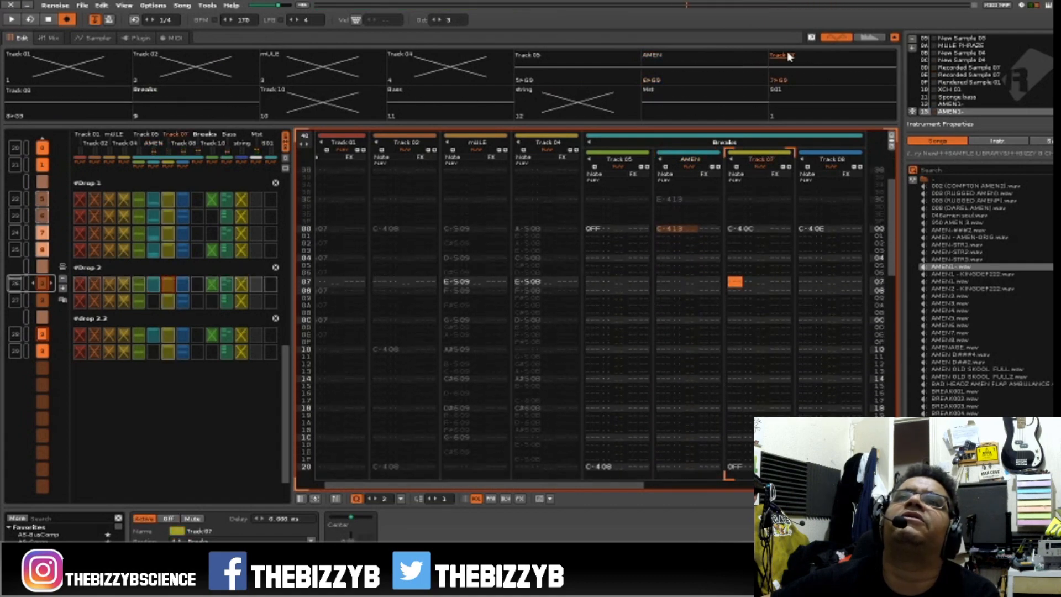
Rename Track 07 as "appachie" and play the pattern.
{"action": "double_click", "coordinate": [769, 158]}
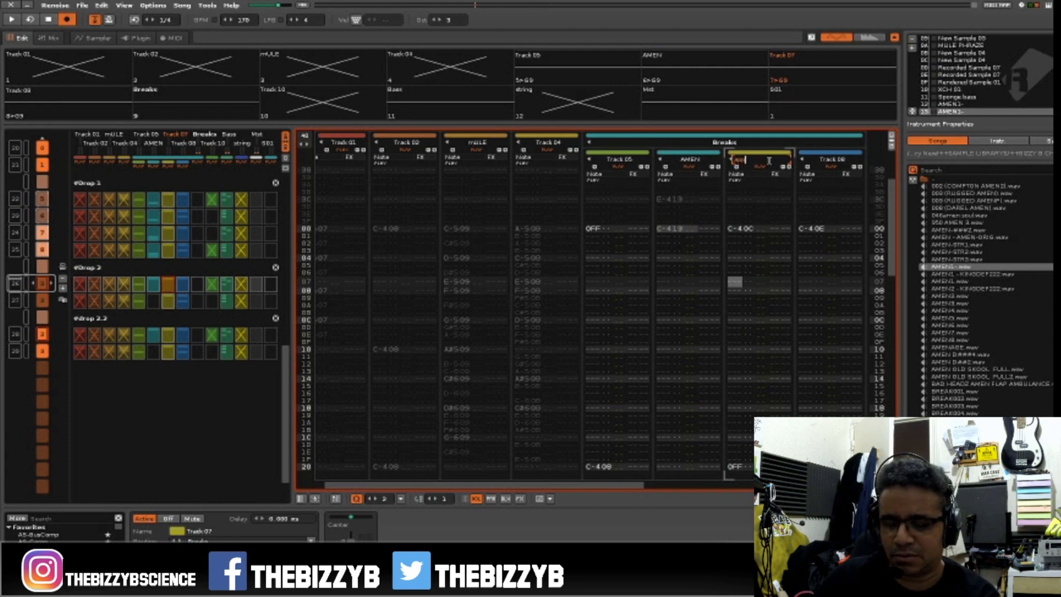
{"action": "key", "text": "Return"}
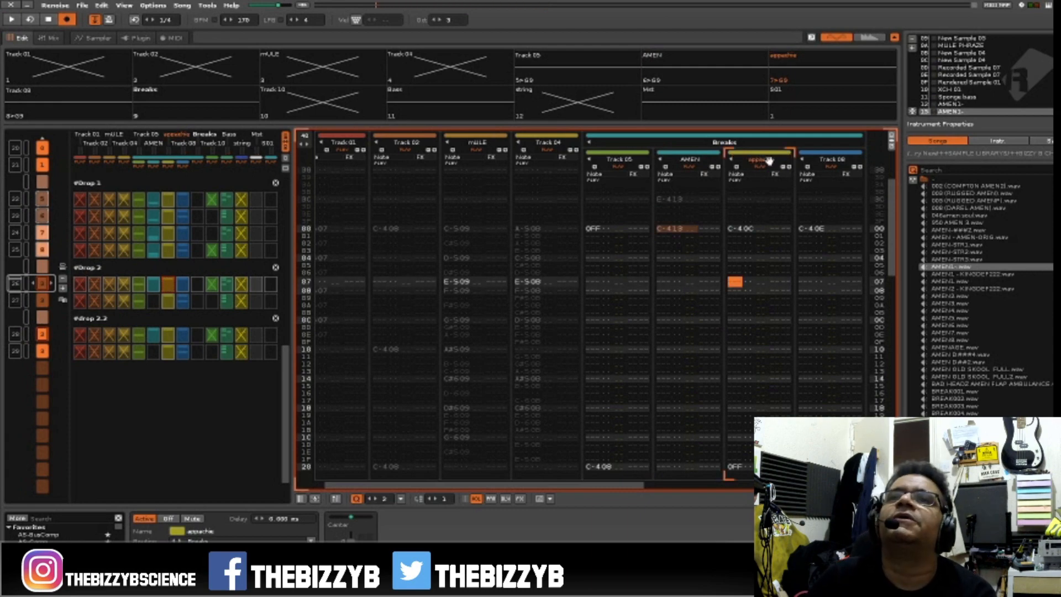
{"action": "key", "text": "space"}
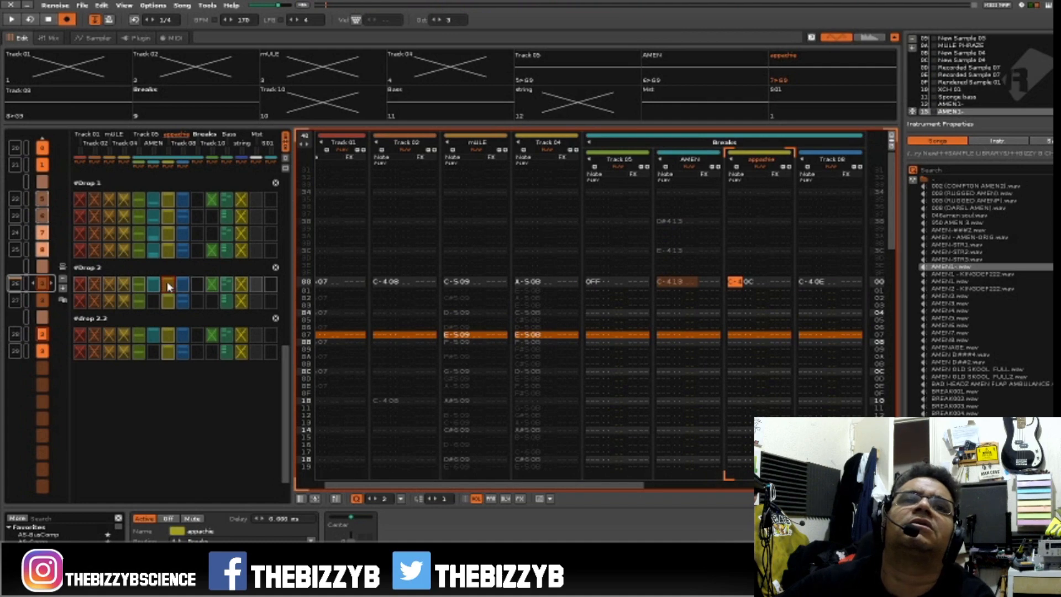
Mute the appachie track's blocks in both Drop 2 patterns, 26 and 27, and play back the result.
{"action": "key", "text": "space"}
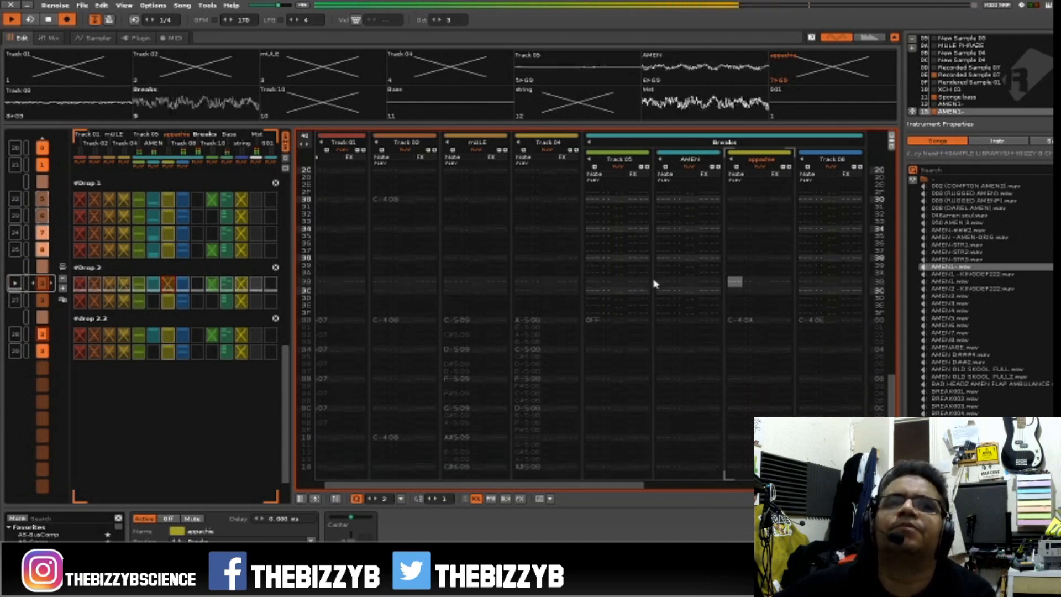
{"action": "key", "text": "space"}
{"action": "left_click", "coordinate": [169, 304]}
{"action": "key", "text": "space"}
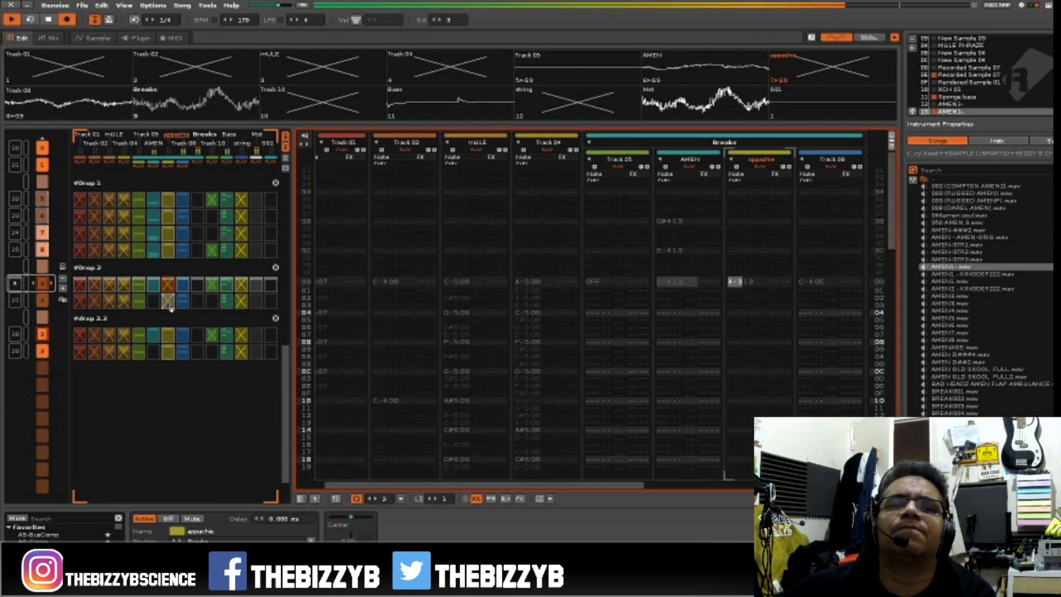
{"action": "key", "text": "space"}
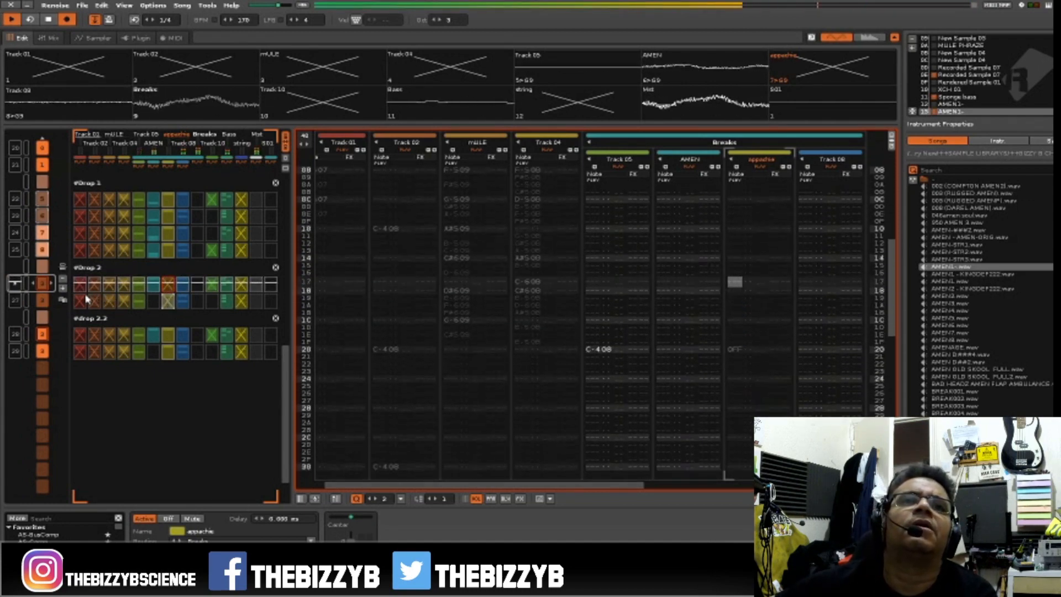
Mute the AMEN track's opening blocks in the String, Drop 1, Drop 2, drop 2.2 and #String sections.
{"action": "scroll", "coordinate": [167, 268], "scroll_direction": "up", "scroll_amount": 5}
{"action": "scroll", "coordinate": [168, 269], "scroll_direction": "up", "scroll_amount": 4}
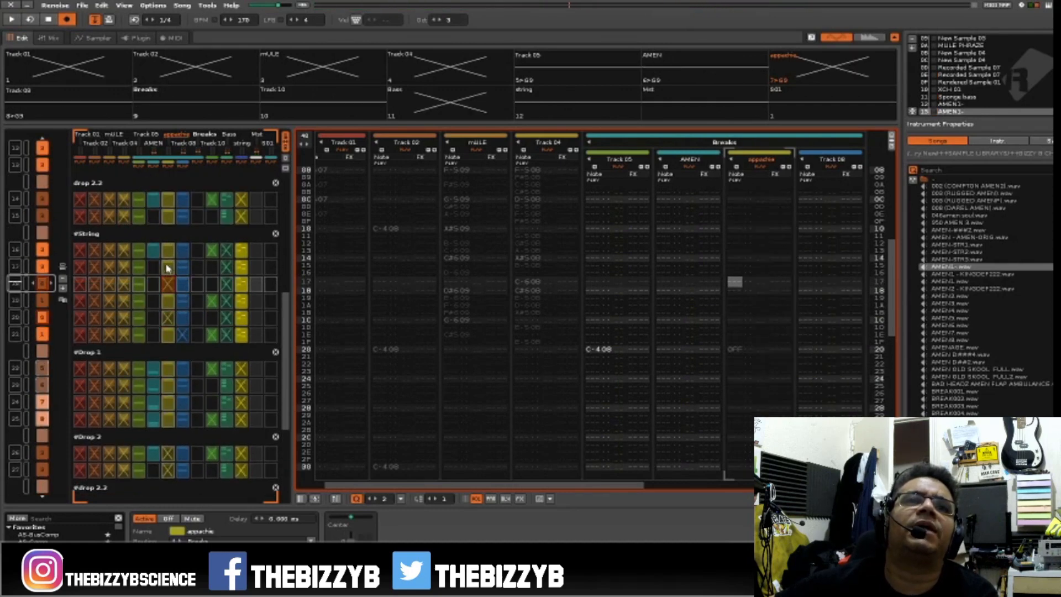
{"action": "scroll", "coordinate": [167, 269], "scroll_direction": "up", "scroll_amount": 3}
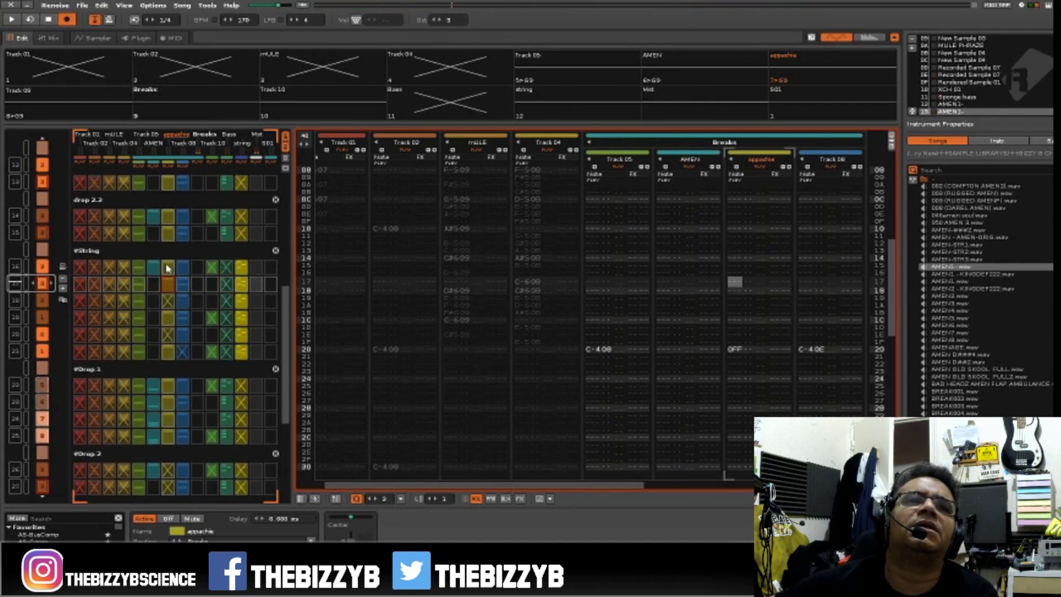
{"action": "scroll", "coordinate": [167, 268], "scroll_direction": "up", "scroll_amount": 4}
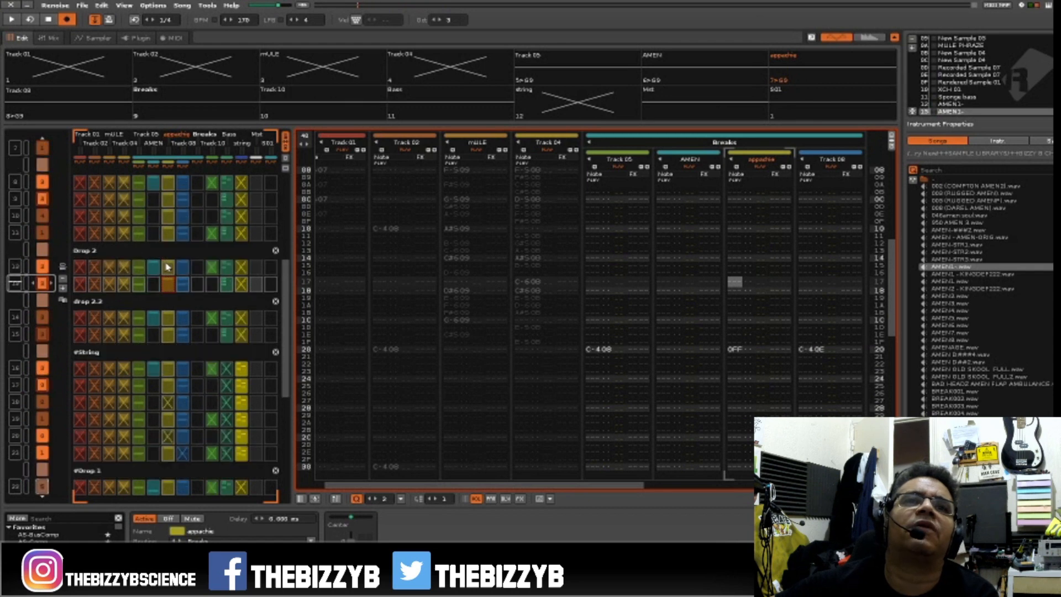
{"action": "scroll", "coordinate": [162, 260], "scroll_direction": "up", "scroll_amount": 6}
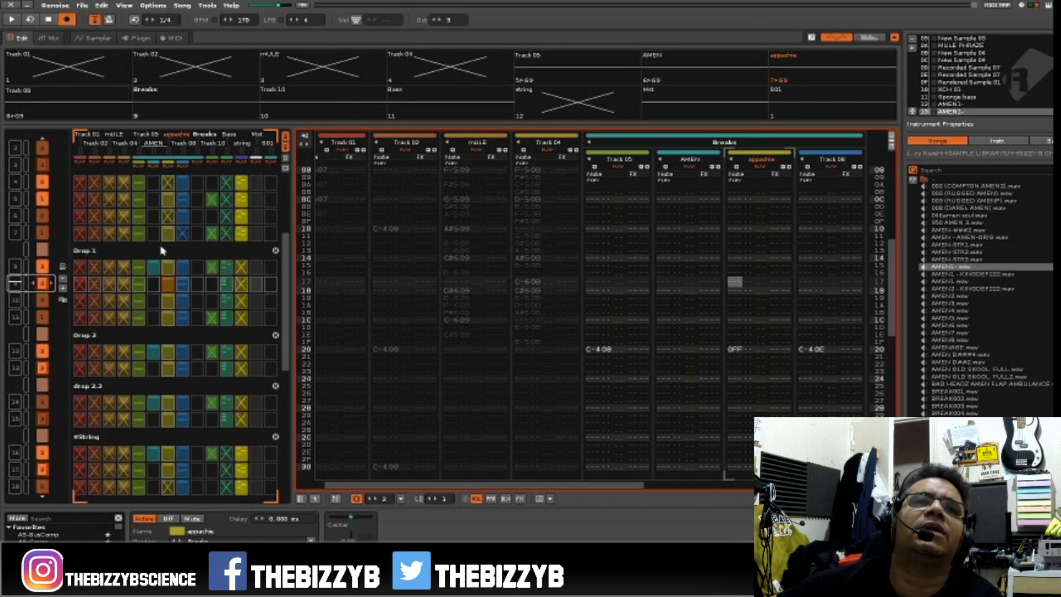
{"action": "left_click", "coordinate": [158, 204]}
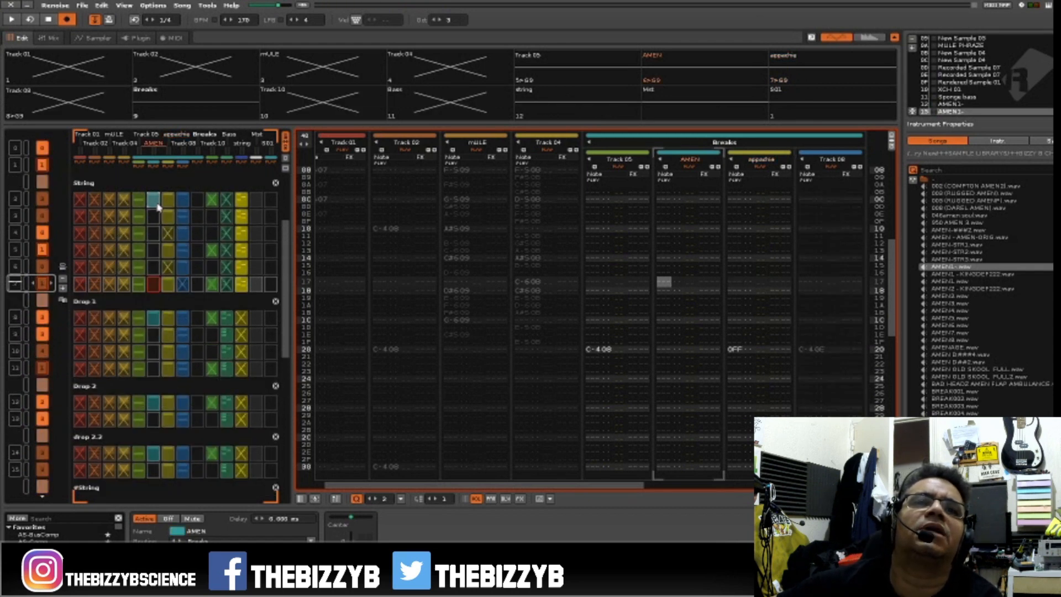
{"action": "scroll", "coordinate": [155, 343], "scroll_direction": "down", "scroll_amount": 3}
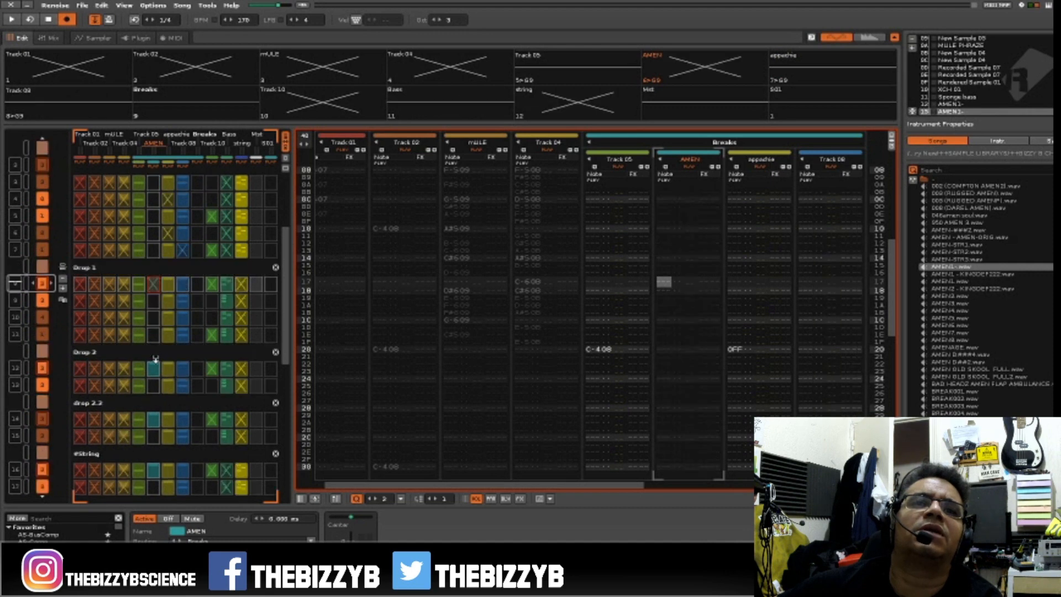
{"action": "scroll", "coordinate": [155, 356], "scroll_direction": "down", "scroll_amount": 2}
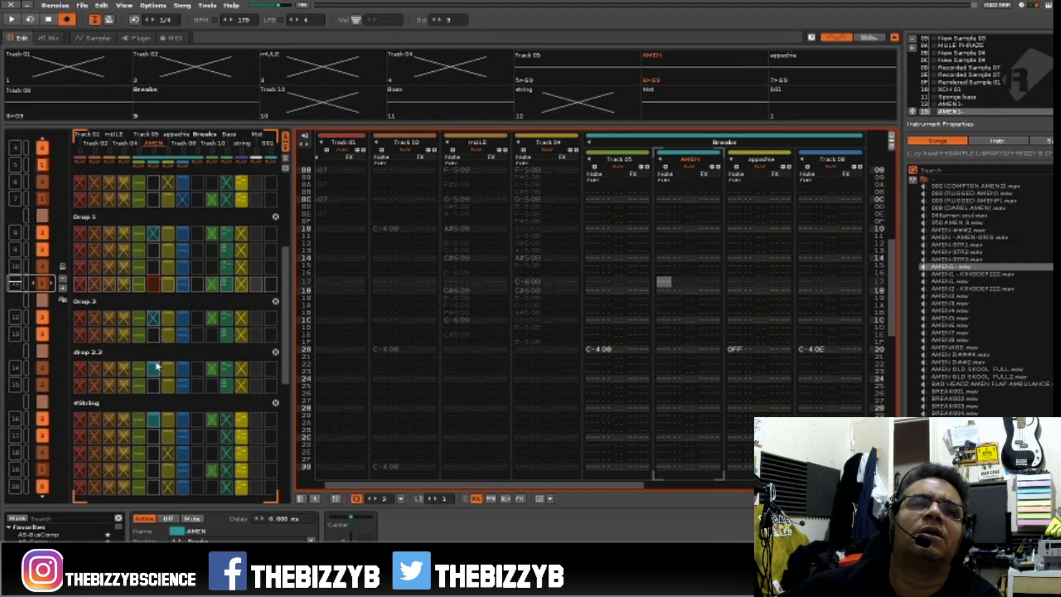
{"action": "scroll", "coordinate": [158, 387], "scroll_direction": "down", "scroll_amount": 3}
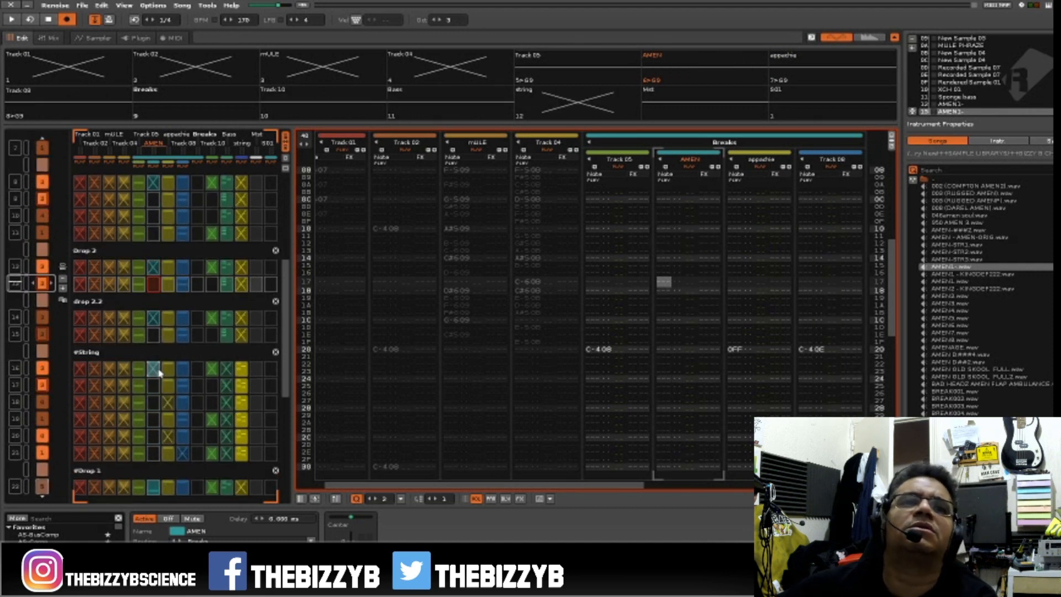
{"action": "scroll", "coordinate": [163, 374], "scroll_direction": "down", "scroll_amount": 5}
{"action": "scroll", "coordinate": [152, 389], "scroll_direction": "down", "scroll_amount": 4}
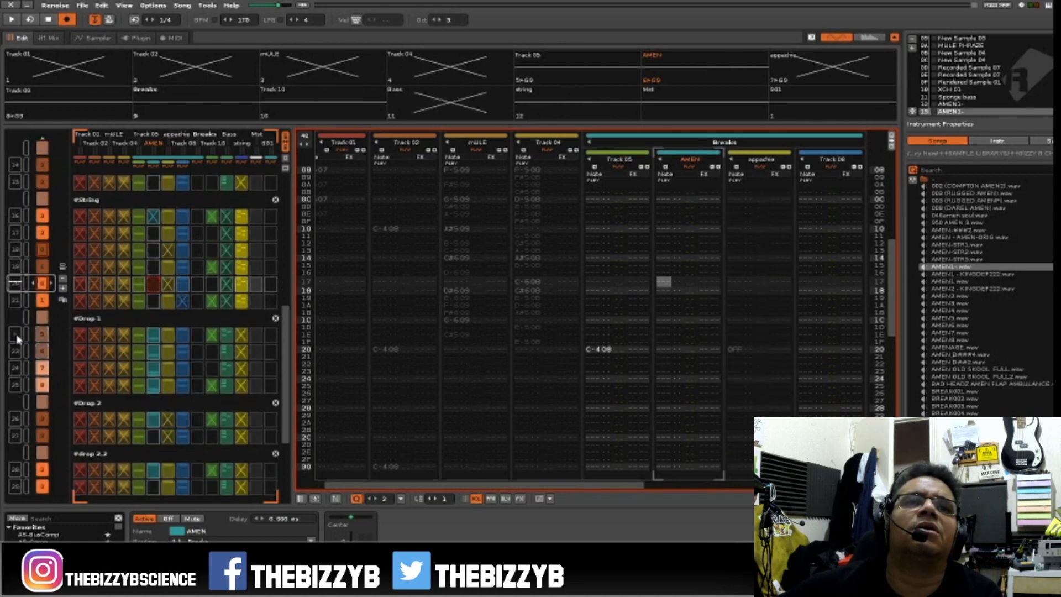
Play from the #Drop 2 section and make the patterns in sequence slots 26 to 29 unique.
{"action": "key", "text": "space"}
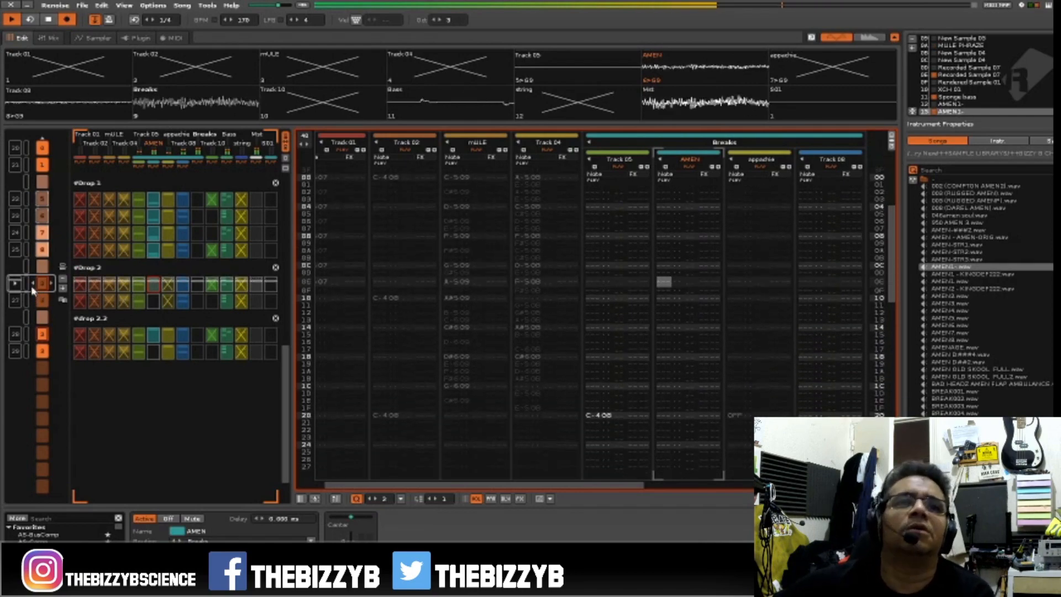
{"action": "key", "text": "space"}
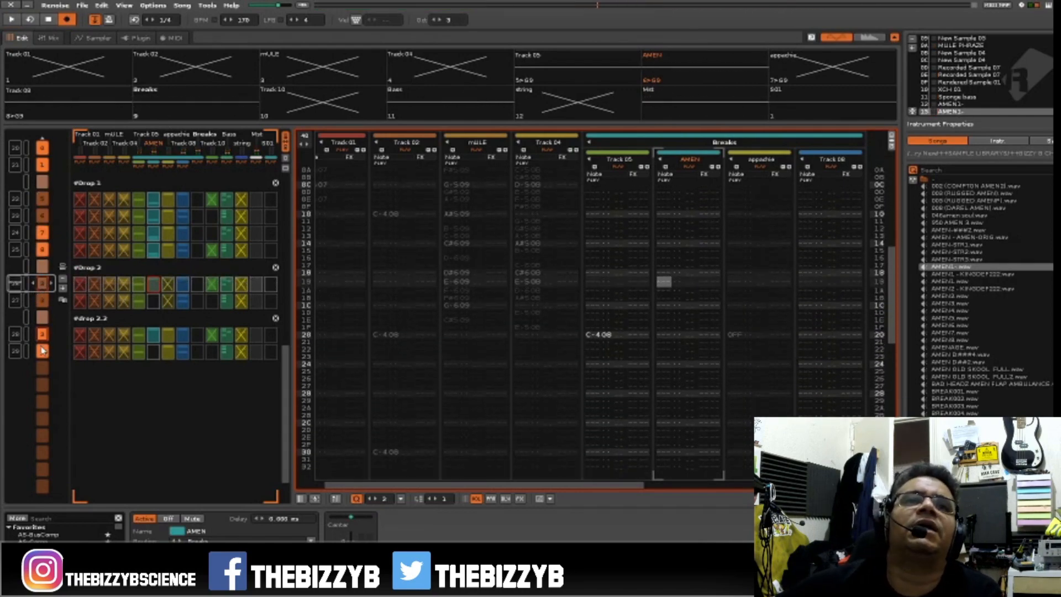
{"action": "right_click", "coordinate": [43, 361]}
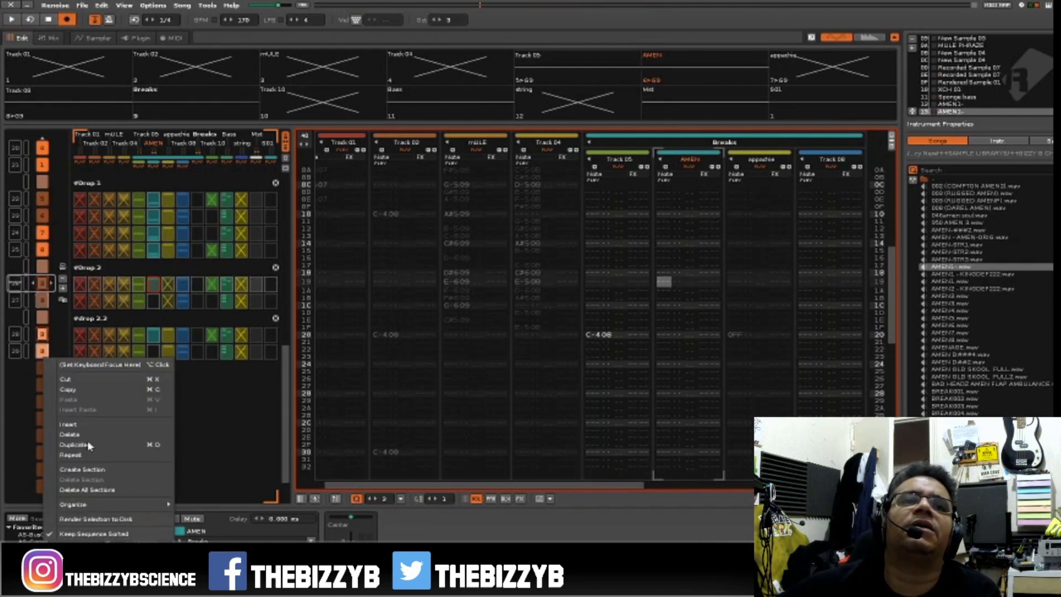
{"action": "mouse_move", "coordinate": [108, 508]}
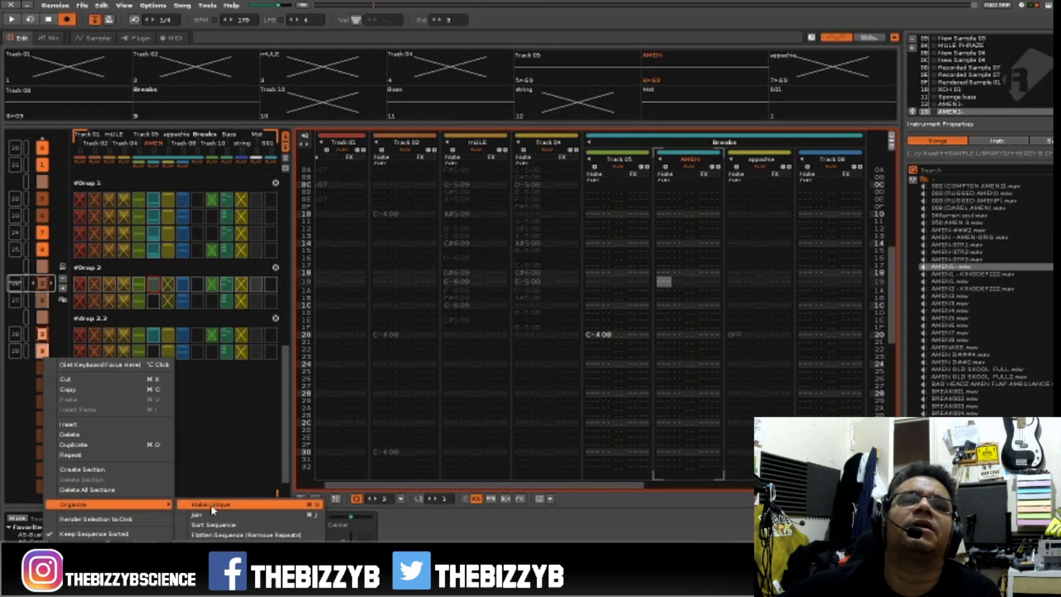
{"action": "left_click", "coordinate": [196, 504]}
Audition the first #Drop 2 pattern with Track 05 muted and with the AMEN track muted.
{"action": "key", "text": "space"}
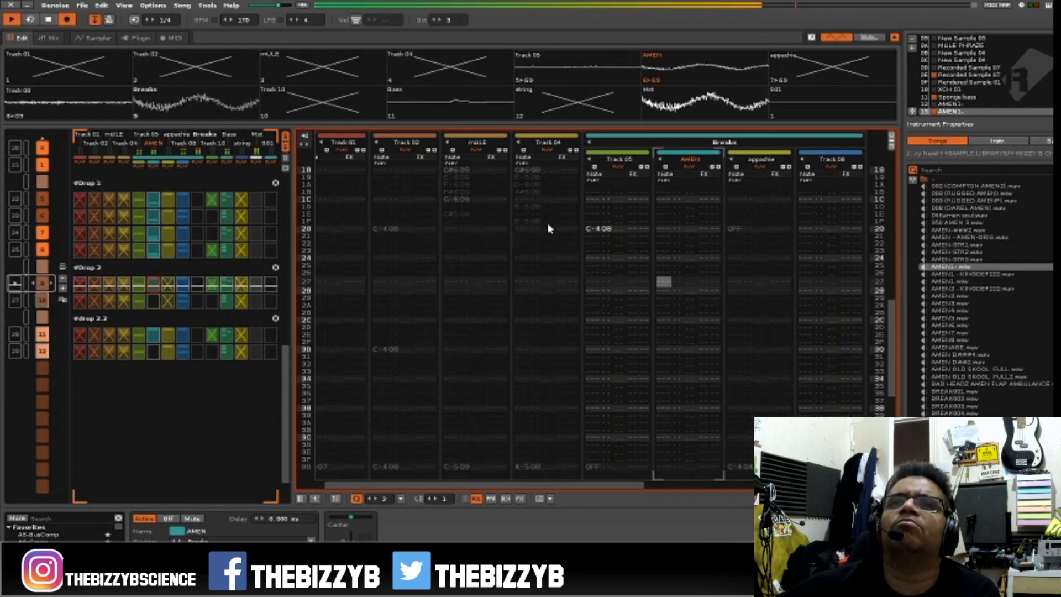
{"action": "key", "text": "space"}
{"action": "key", "text": "space"}
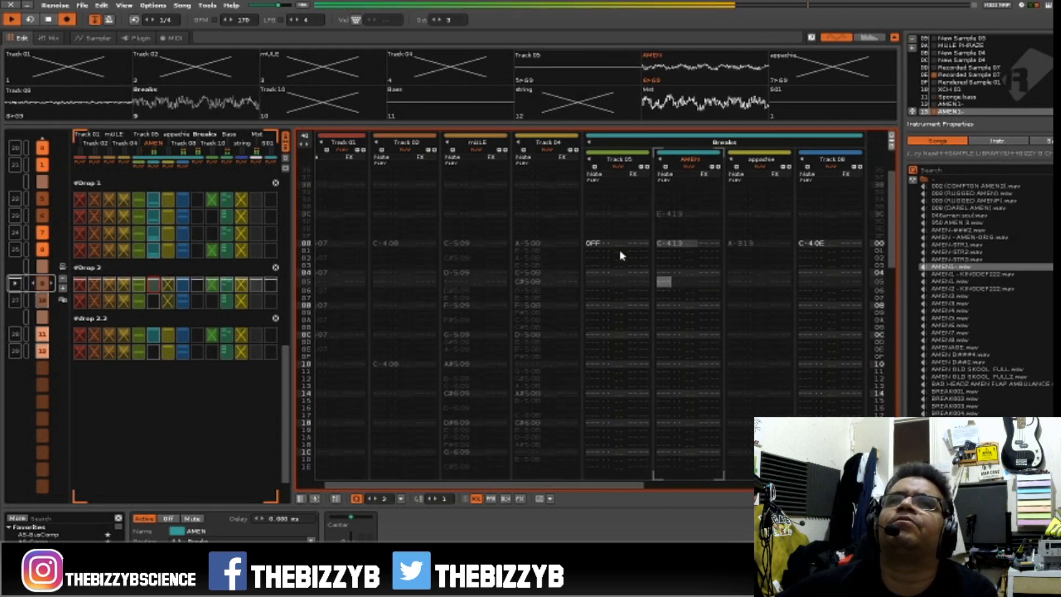
{"action": "left_click", "coordinate": [617, 167]}
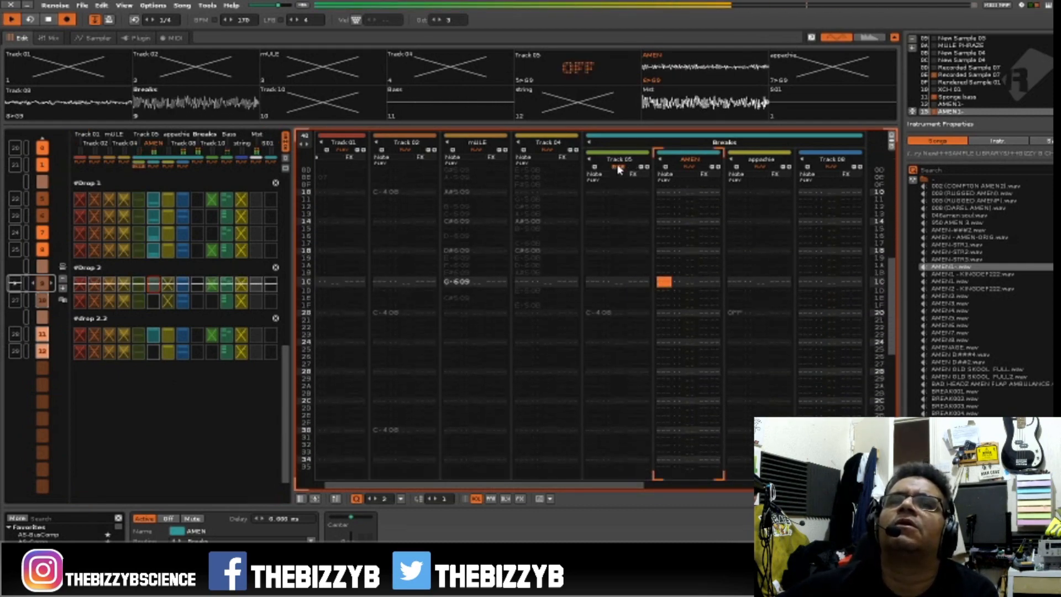
{"action": "left_click", "coordinate": [617, 167]}
{"action": "left_click", "coordinate": [688, 168]}
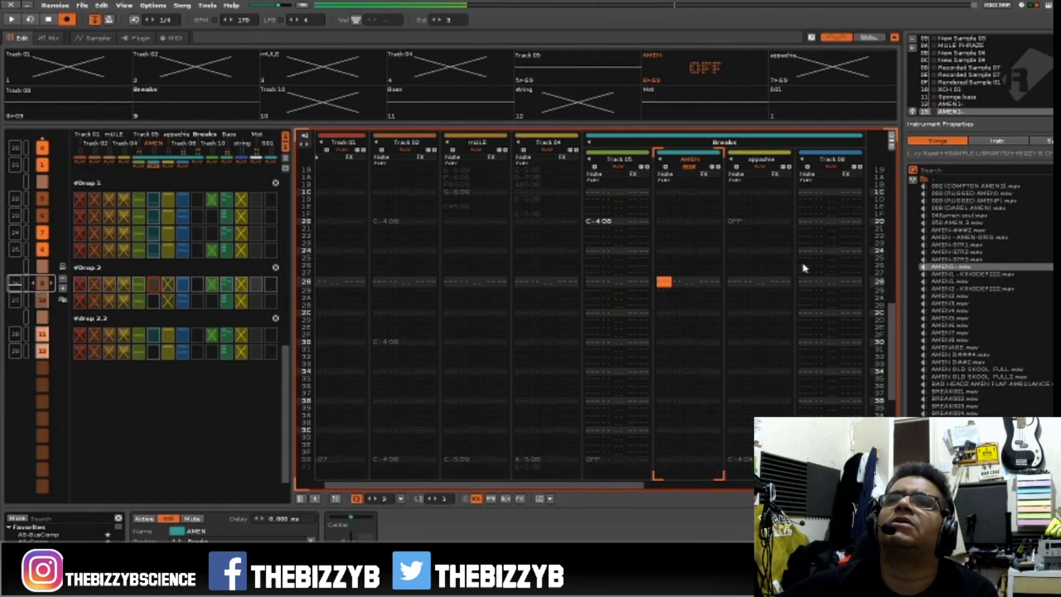
Insert a note-off at row 20 of Track 08, switch the AMEN track back on and play the pattern.
{"action": "left_click", "coordinate": [812, 298]}
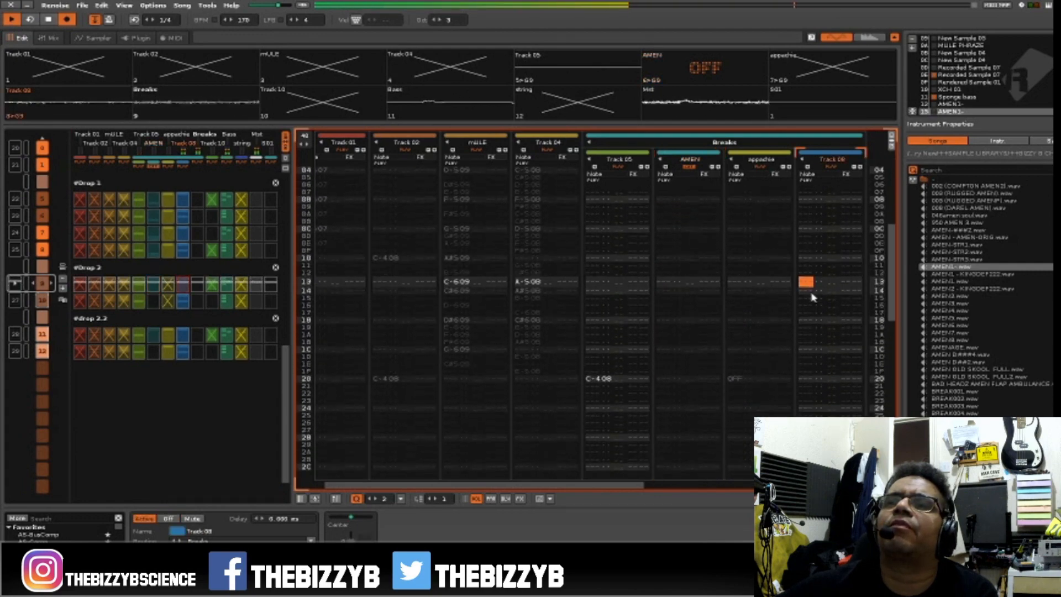
{"action": "key", "text": "space"}
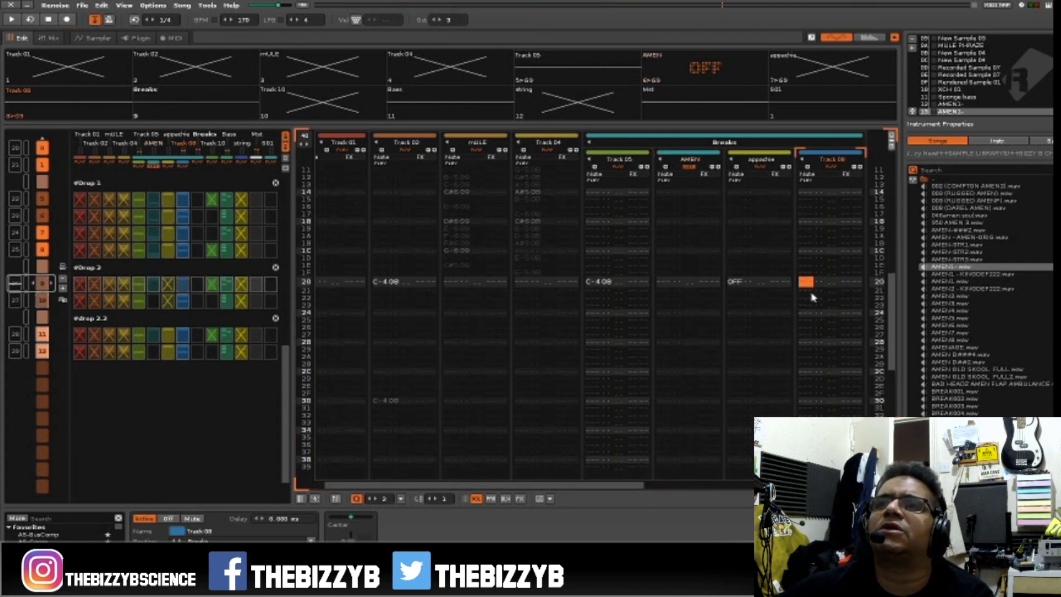
{"action": "key", "text": "Escape"}
{"action": "key", "text": "space"}
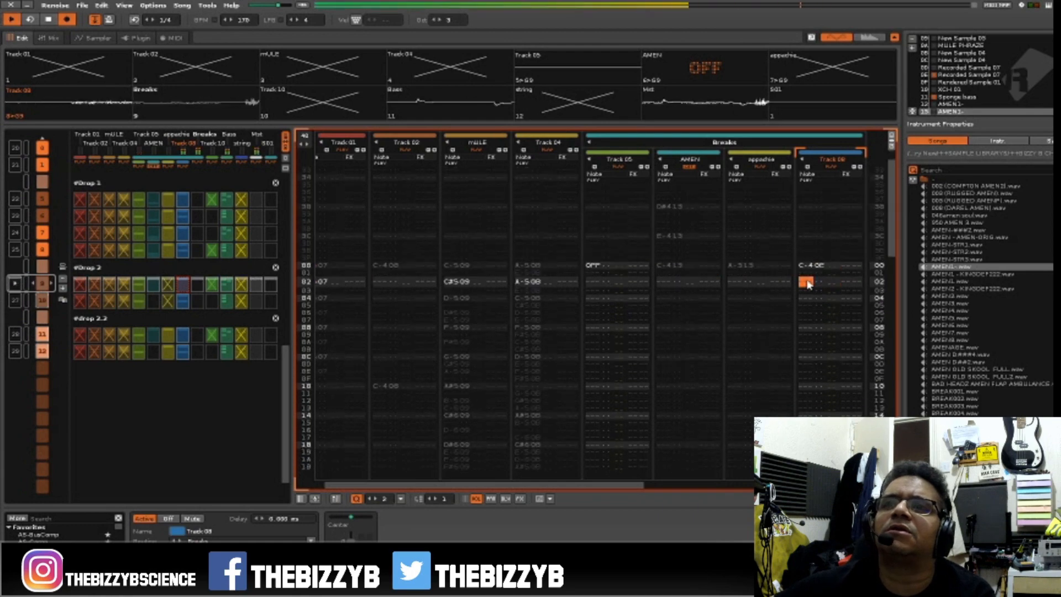
{"action": "left_click", "coordinate": [689, 167]}
{"action": "key", "text": "space"}
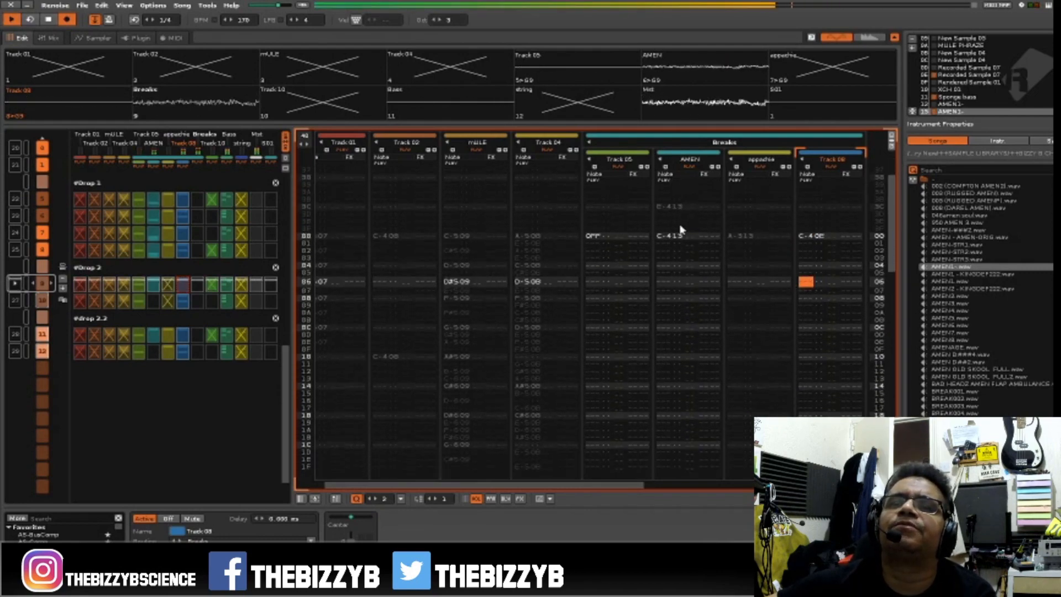
Try a run of three C-4 notes with instrument 13 at rows 20, 21 and 22 of the AMEN track.
{"action": "left_click", "coordinate": [667, 263]}
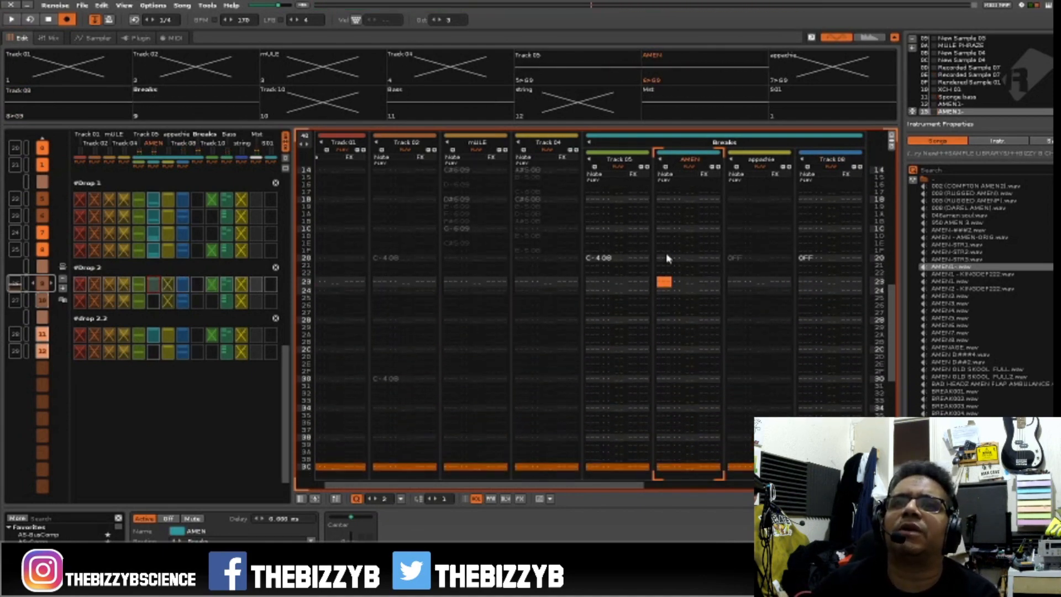
{"action": "key", "text": "space"}
{"action": "key", "text": "Up"}
{"action": "key", "text": "q"}
{"action": "key", "text": "q"}
{"action": "key", "text": "q"}
{"action": "key", "text": "Up"}
{"action": "key", "text": "Up"}
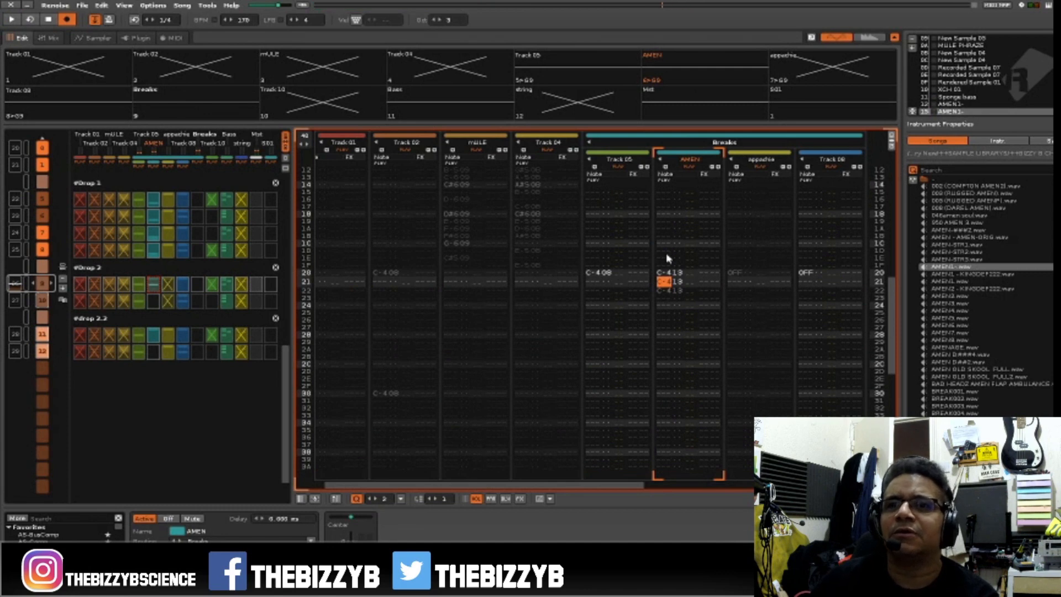
Replace the repeated AMEN notes with a single C-4 at row 20 and set the octave to 4.
{"action": "key", "text": "Delete"}
{"action": "key", "text": "Delete"}
{"action": "key", "text": "Delete"}
{"action": "key", "text": "Escape"}
{"action": "key", "text": "q"}
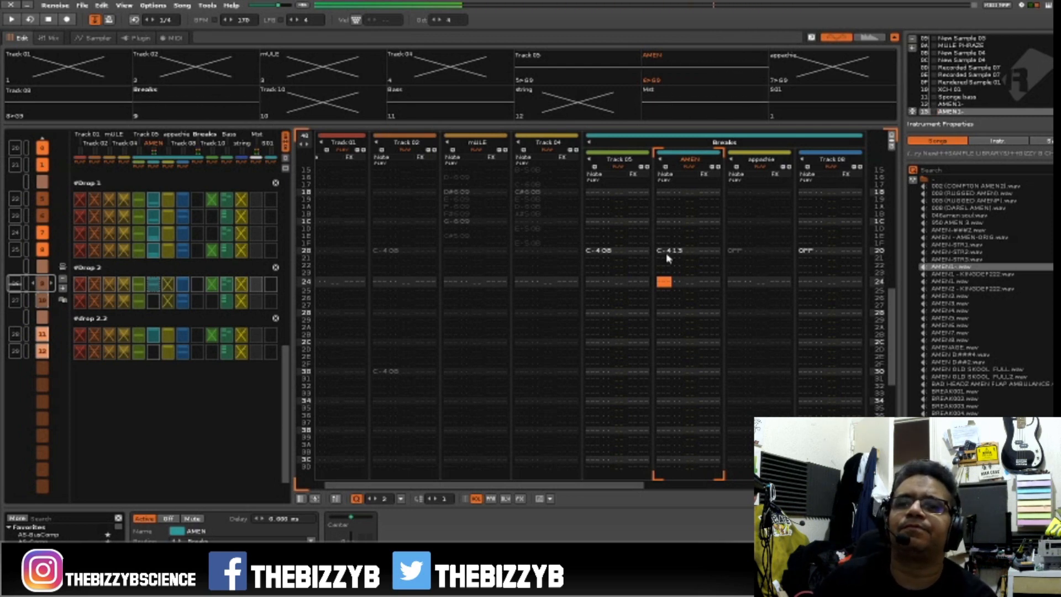
Add C#5 at row 22 and D-5 at row 24 of the AMEN track and play back the pattern.
{"action": "scroll", "coordinate": [666, 258], "scroll_direction": "up", "scroll_amount": 2}
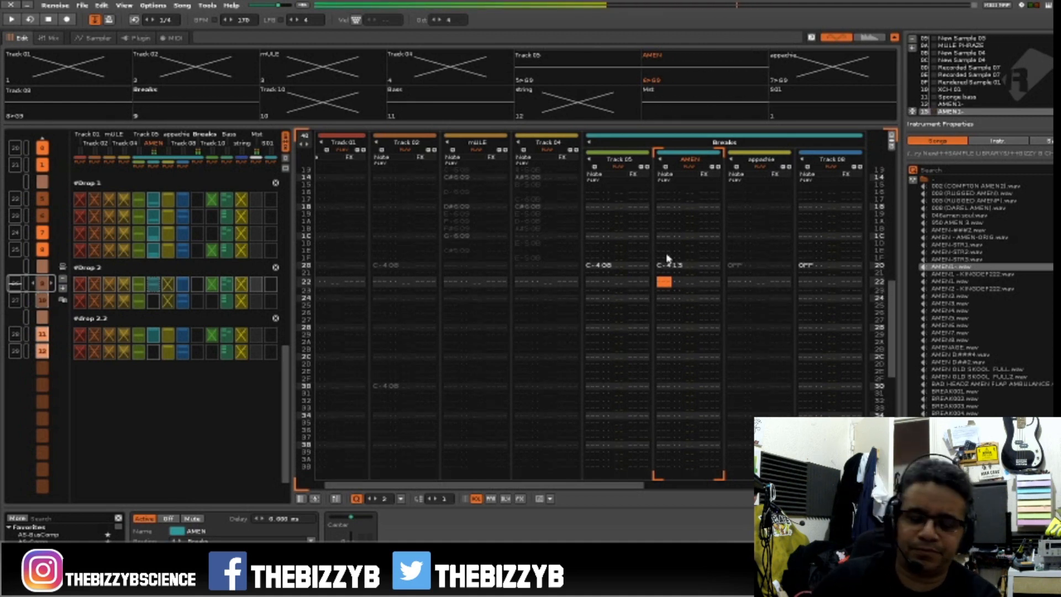
{"action": "key", "text": "space"}
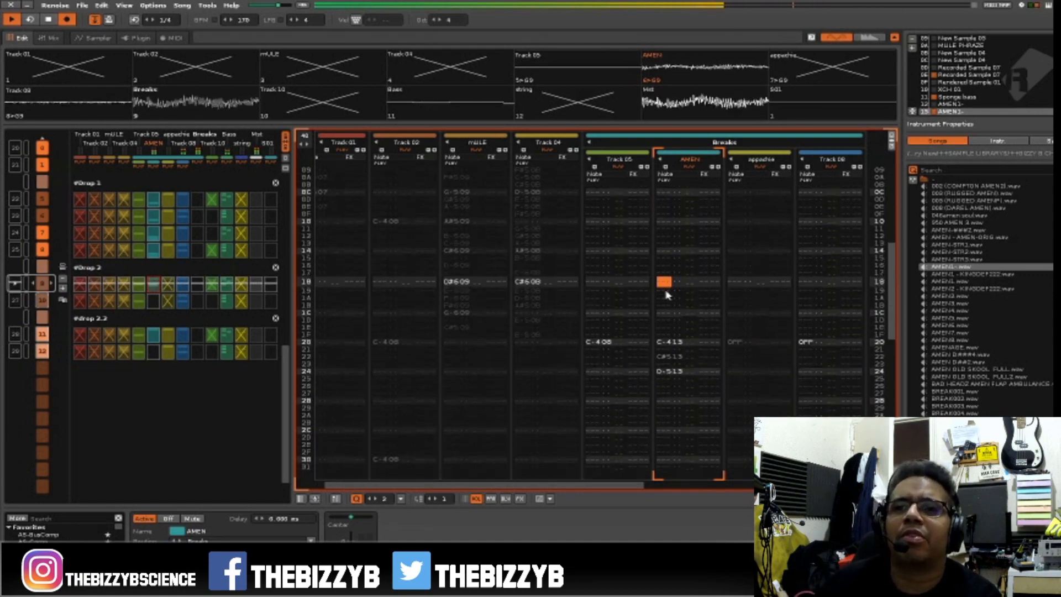
{"action": "key", "text": "space"}
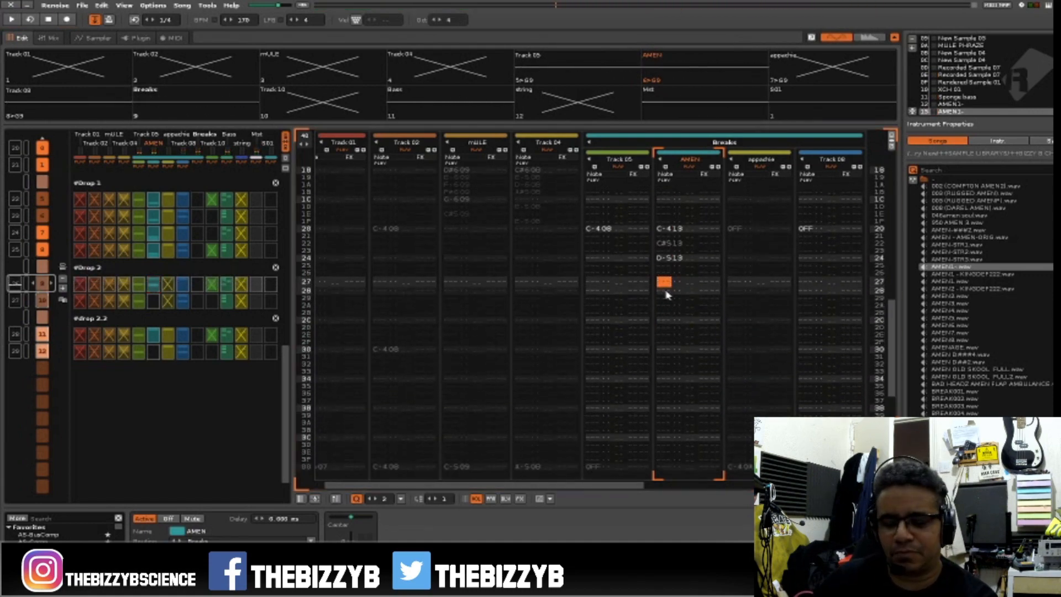
{"action": "key", "text": "space"}
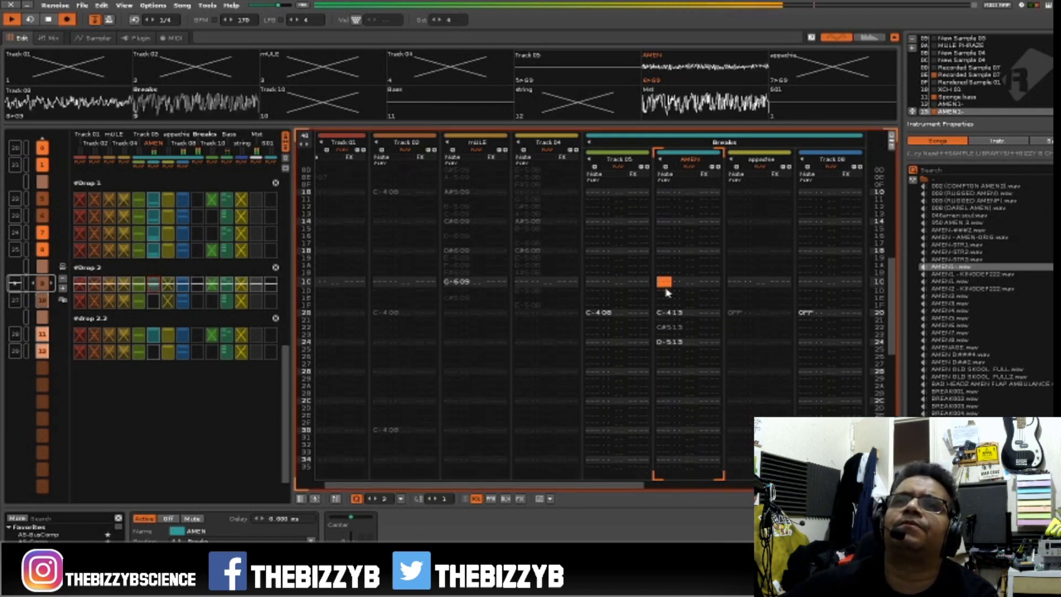
{"action": "key", "text": "space"}
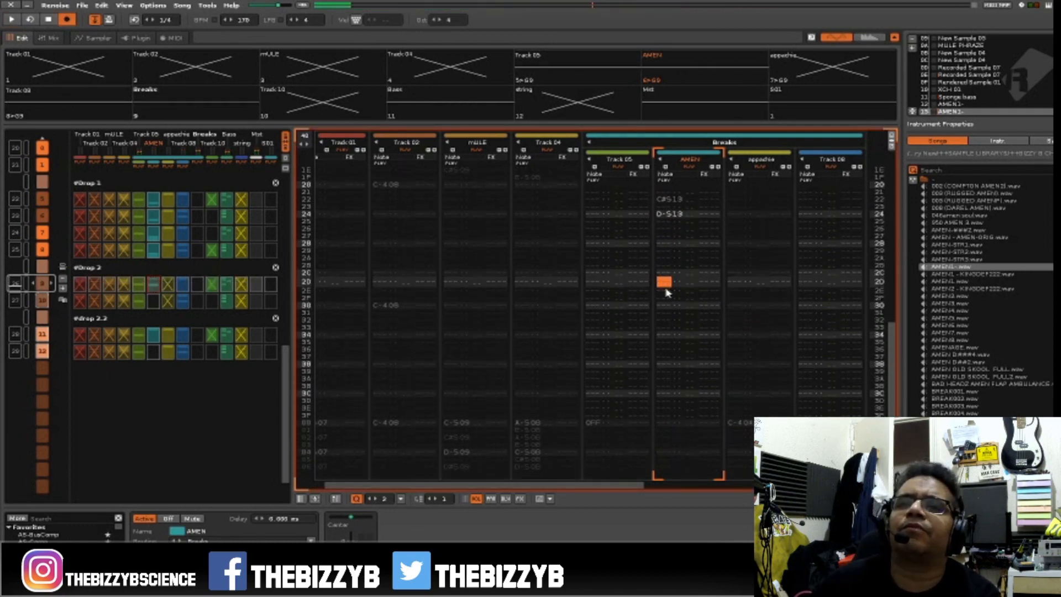
Extend the AMEN edit with D-5 at row 2A, C-5 at row 2C and D-5 at rows 30 and 32.
{"action": "key", "text": "space"}
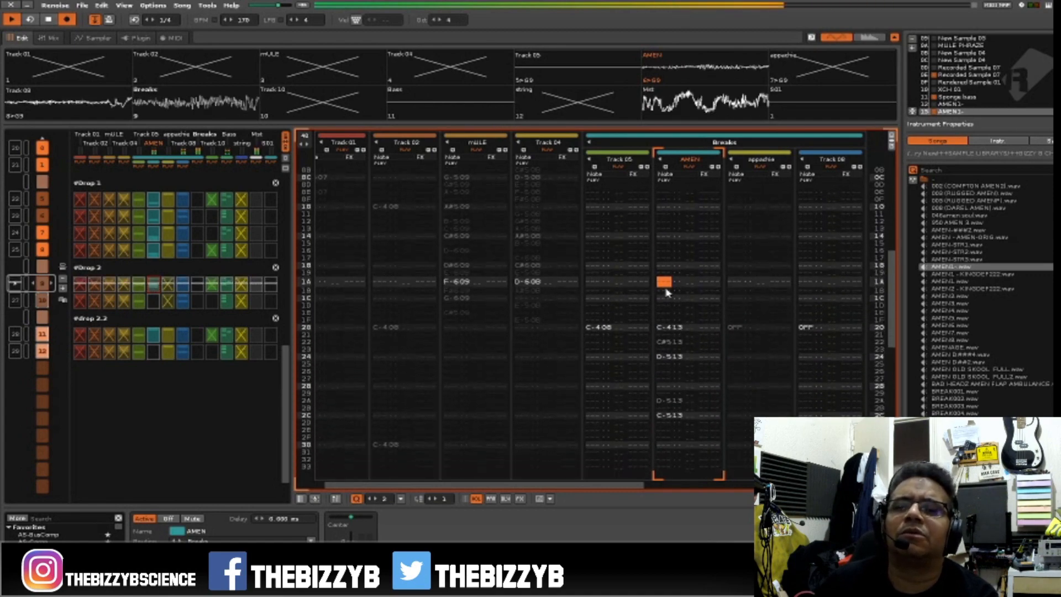
{"action": "key", "text": "space"}
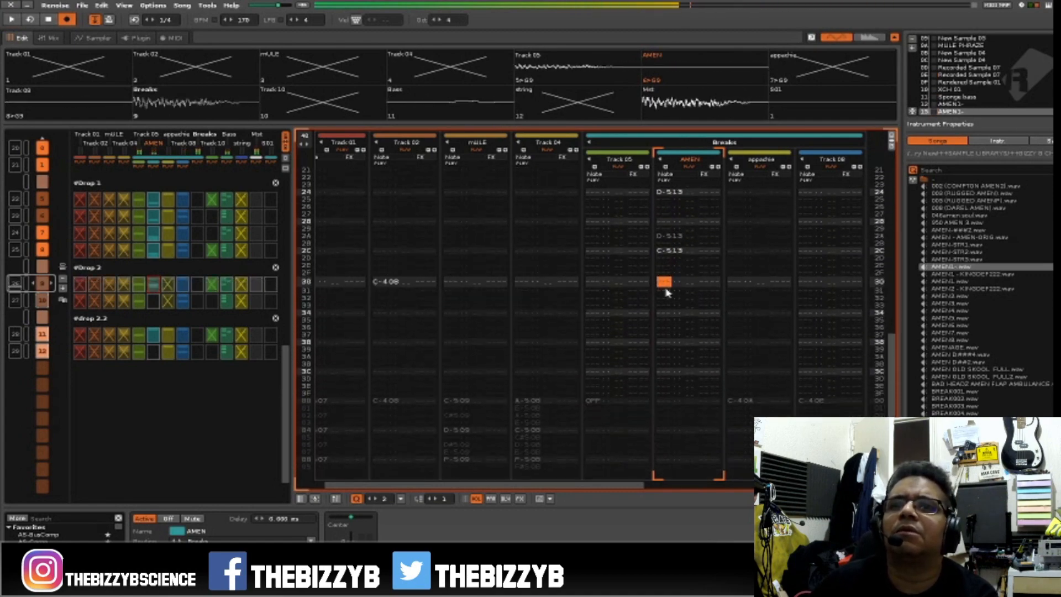
{"action": "key", "text": "w"}
{"action": "key", "text": "Down"}
{"action": "key", "text": "w"}
{"action": "key", "text": "Down"}
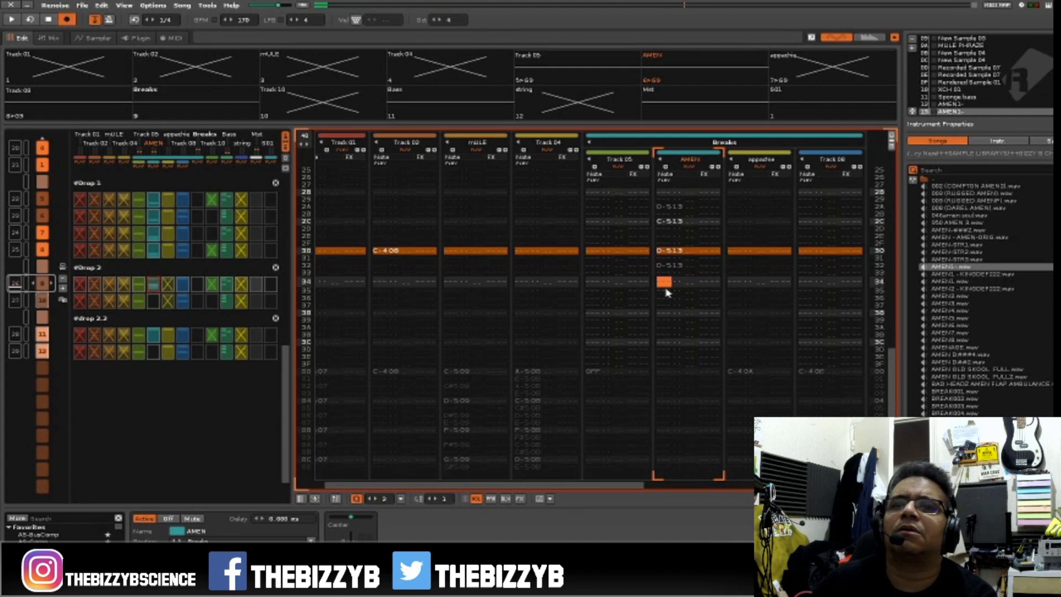
Play back the extended AMEN edit, turn off pattern follow and stop playback.
{"action": "key", "text": "space"}
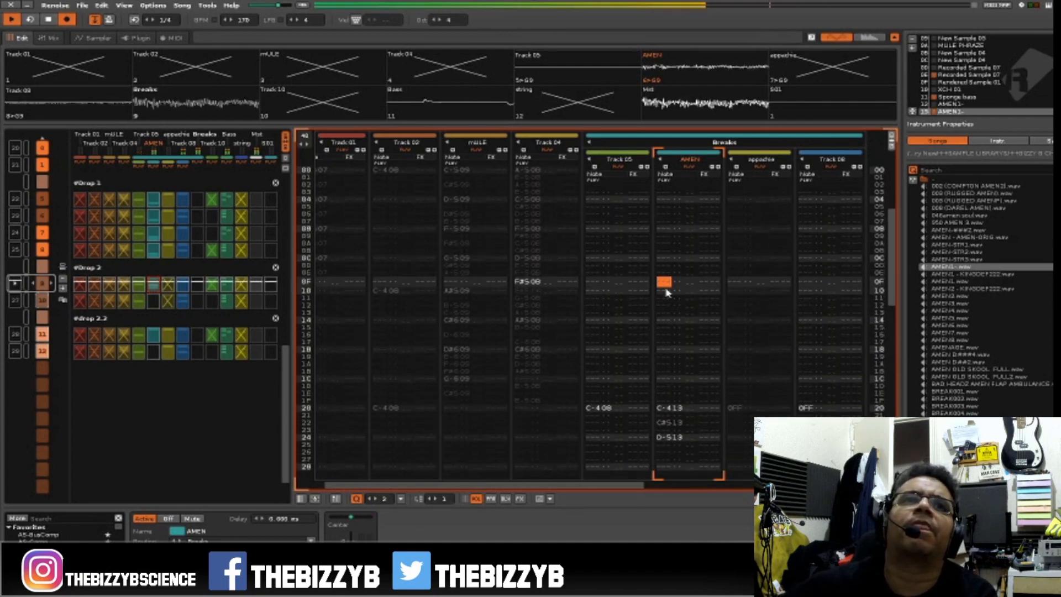
{"action": "left_click", "coordinate": [97, 20]}
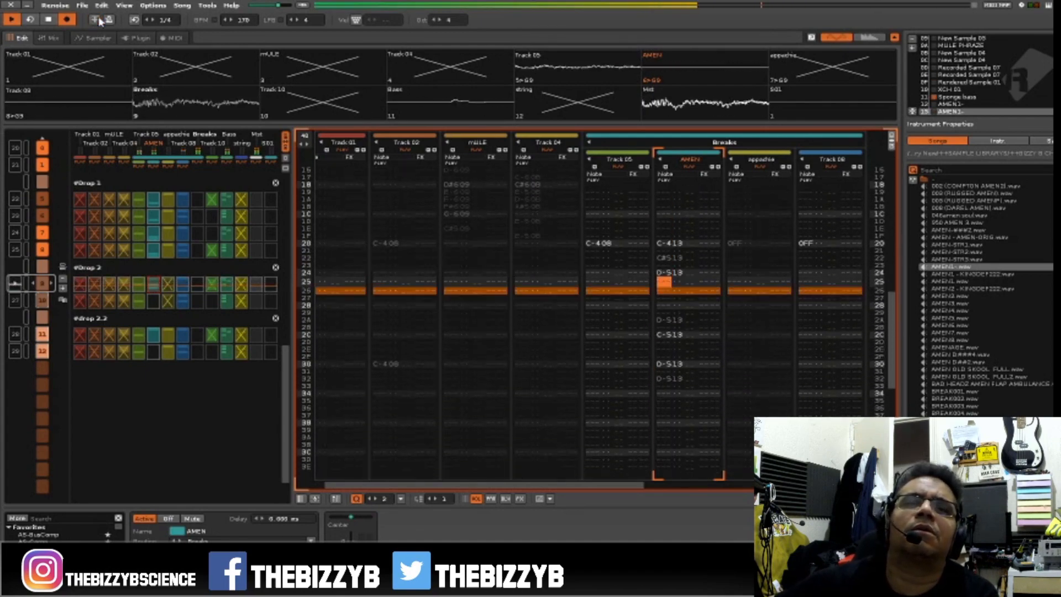
{"action": "key", "text": "space"}
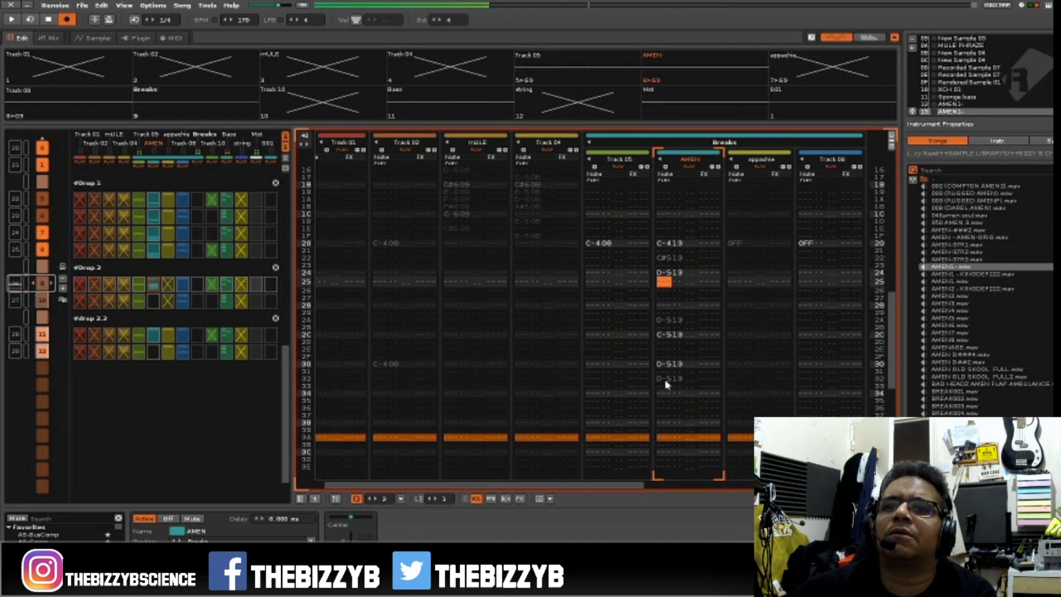
Move the AMEN track's D-5 note from row 32 to row 34 and play back the edit.
{"action": "left_click", "coordinate": [663, 380]}
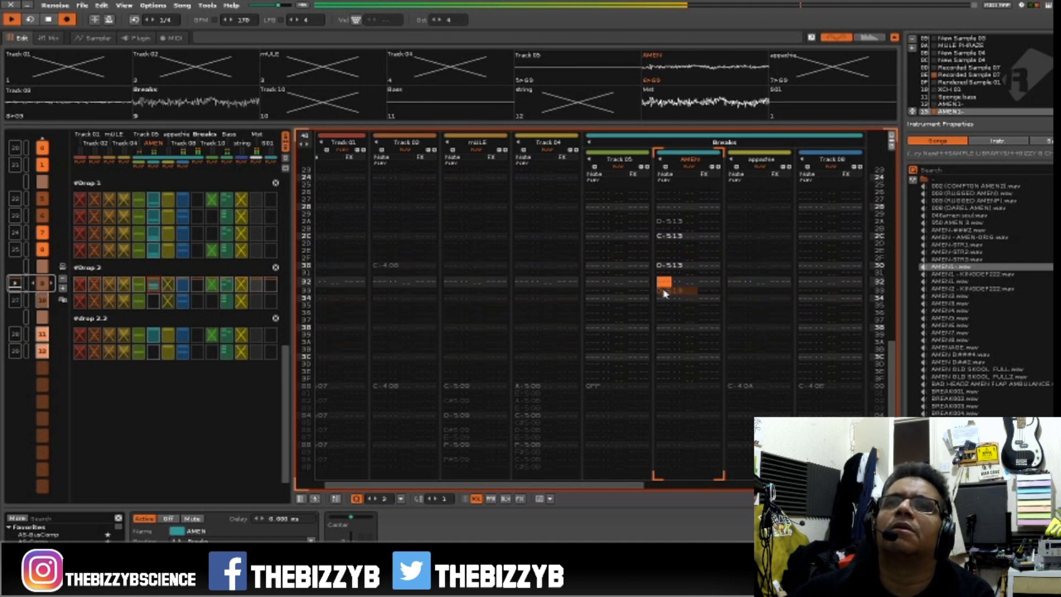
{"action": "key", "text": "Down"}
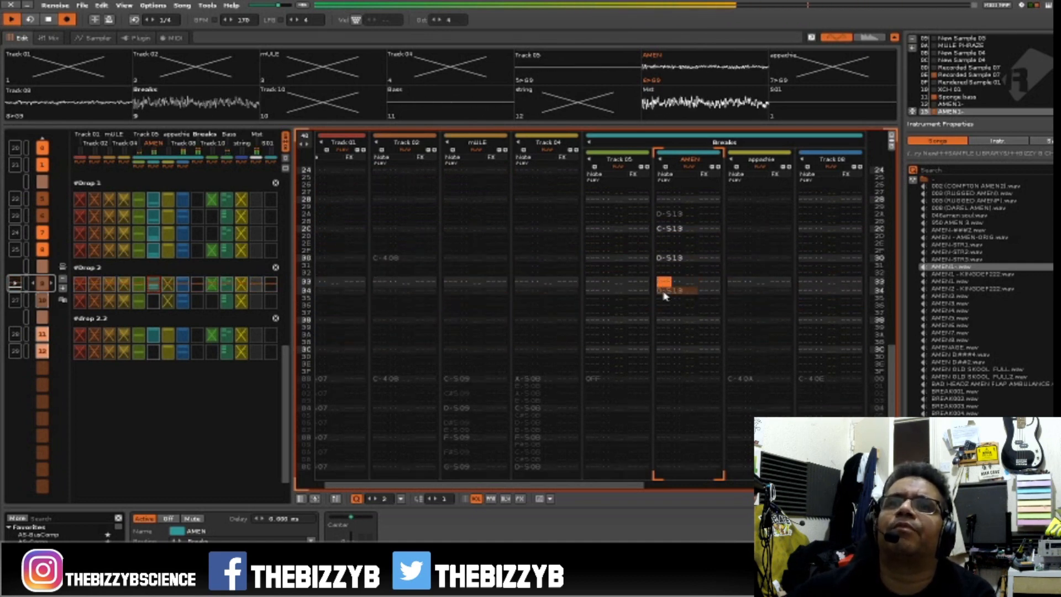
{"action": "key", "text": "Up"}
{"action": "key", "text": "Up"}
{"action": "key", "text": "Up"}
{"action": "key", "text": "Up"}
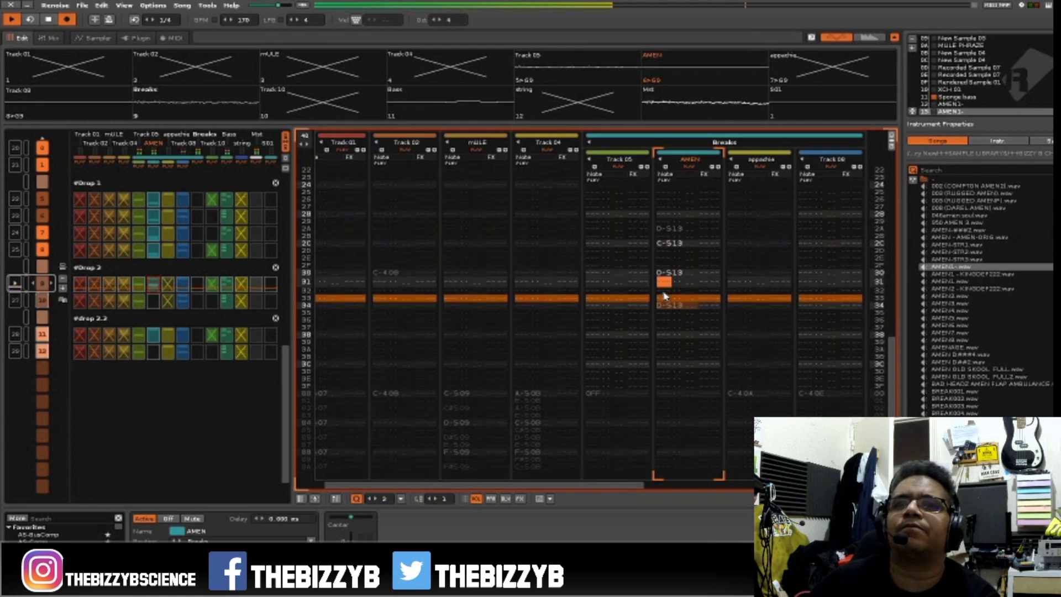
Add C#5 at rows 2E and 32, D-5 at row 38 and C-5 at rows 3C to 3F, and check the AMEN1- slices.
{"action": "key", "text": "Up"}
{"action": "key", "text": "space"}
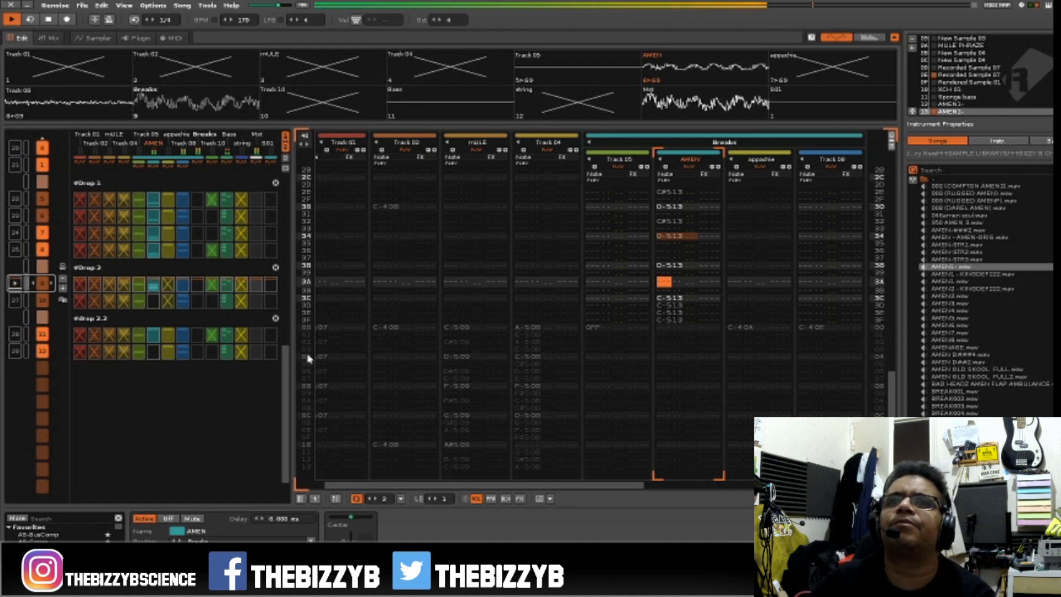
{"action": "key", "text": "F3"}
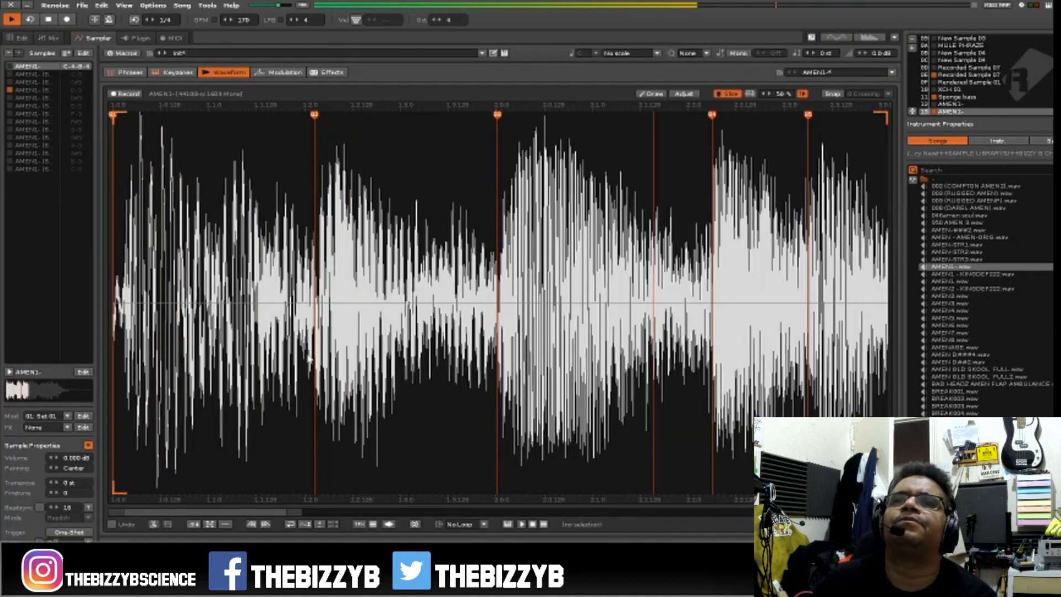
{"action": "key", "text": "F2"}
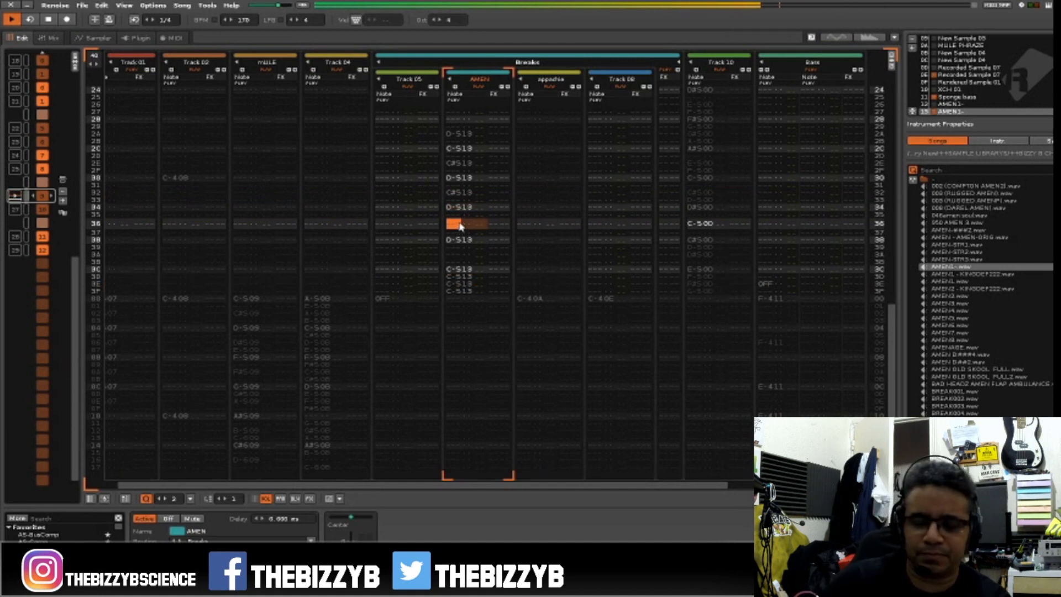
Turn edit mode on and add D#5 at rows 36 and 3A and E-5 at rows 37 and 3B of the AMEN track.
{"action": "key", "text": "Escape"}
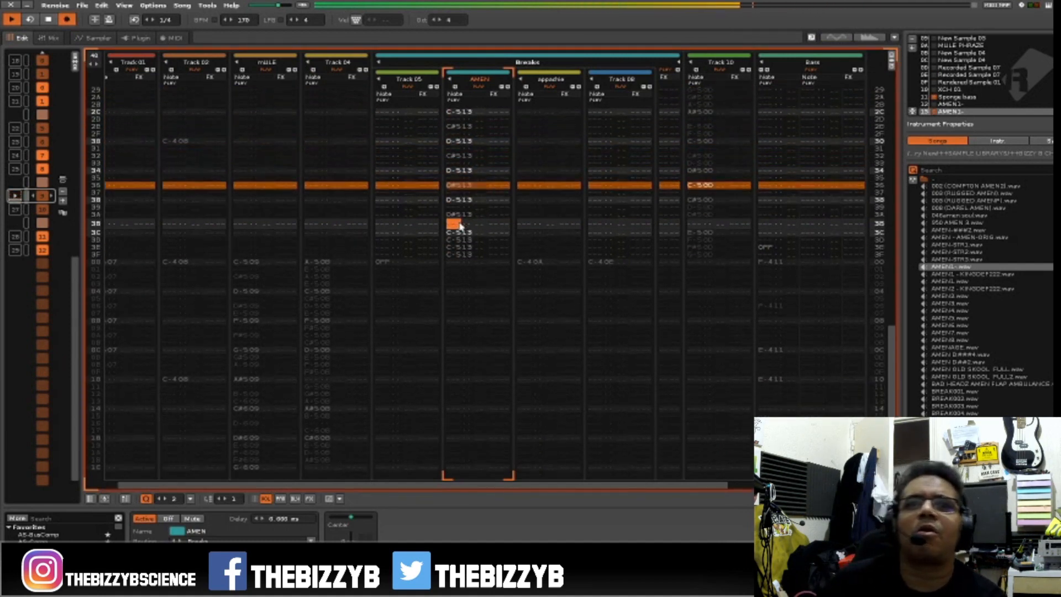
{"action": "key", "text": "Up"}
{"action": "key", "text": "Up"}
{"action": "key", "text": "Up"}
{"action": "key", "text": "Up"}
{"action": "key", "text": "e"}
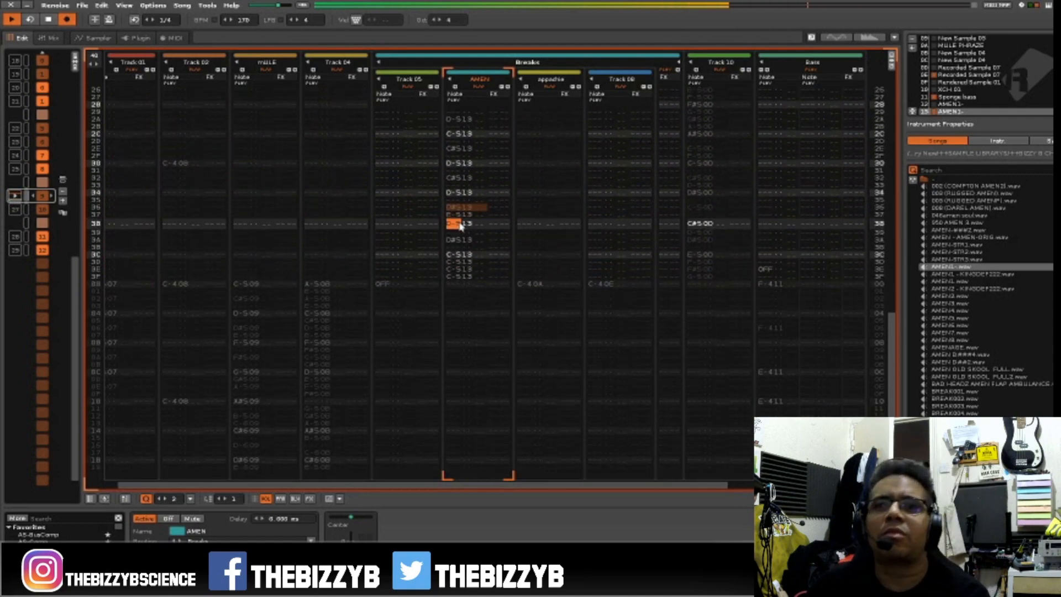
{"action": "key", "text": "Down"}
{"action": "key", "text": "Down"}
{"action": "key", "text": "Down"}
{"action": "key", "text": "e"}
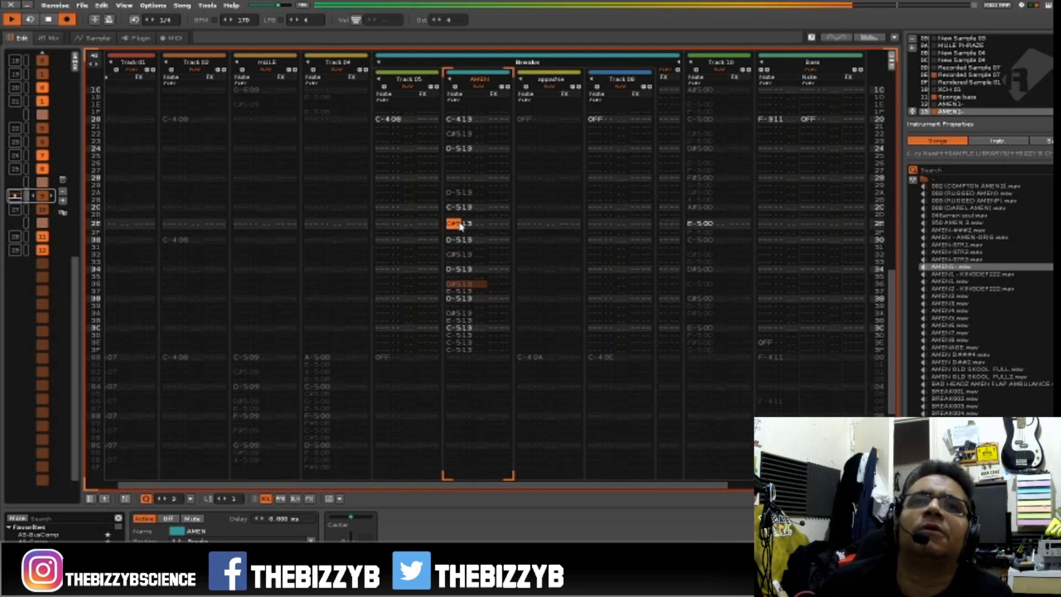
Fill the earlier gaps in the AMEN track with D#5 at rows 26 and 28 and E-5 at rows 27, 29 and 2B.
{"action": "scroll", "coordinate": [461, 226], "scroll_direction": "up", "scroll_amount": 5}
{"action": "scroll", "coordinate": [461, 227], "scroll_direction": "down", "scroll_amount": 2}
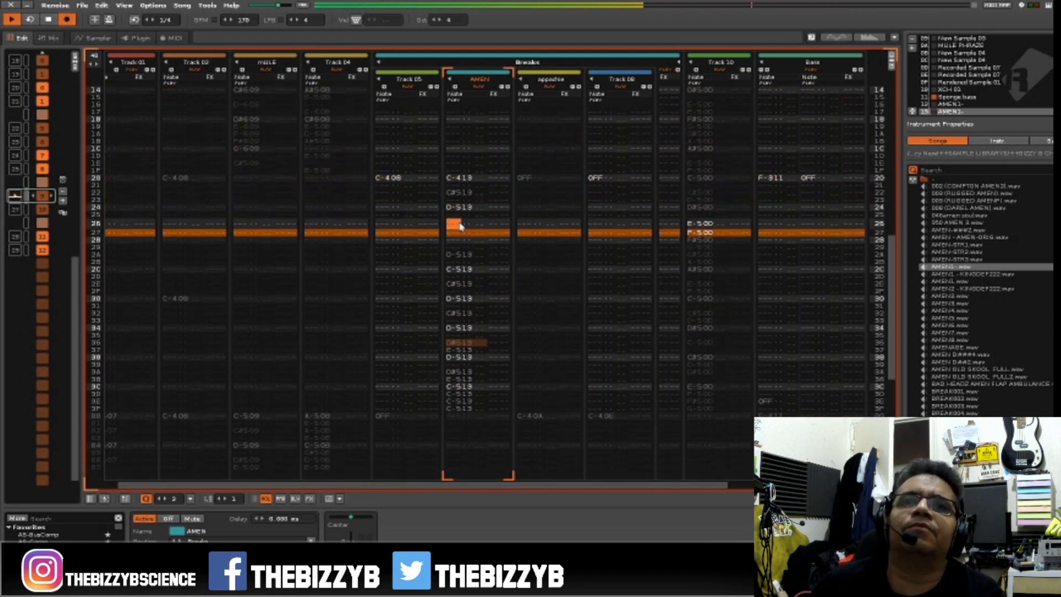
{"action": "key", "text": "e"}
{"action": "key", "text": "3"}
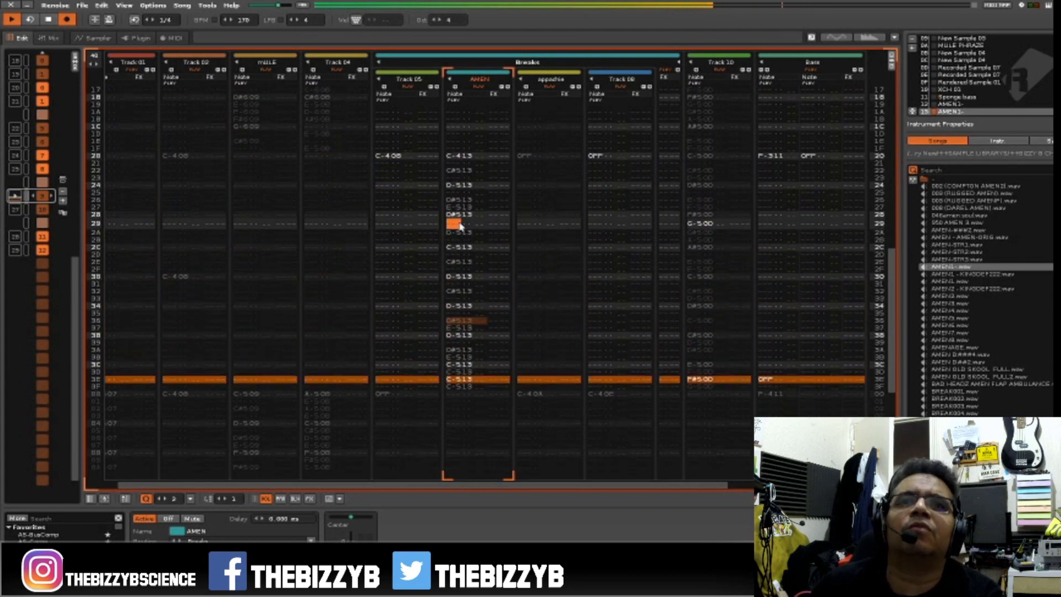
{"action": "key", "text": "e"}
{"action": "key", "text": "Down"}
{"action": "key", "text": "Down"}
{"action": "key", "text": "Up"}
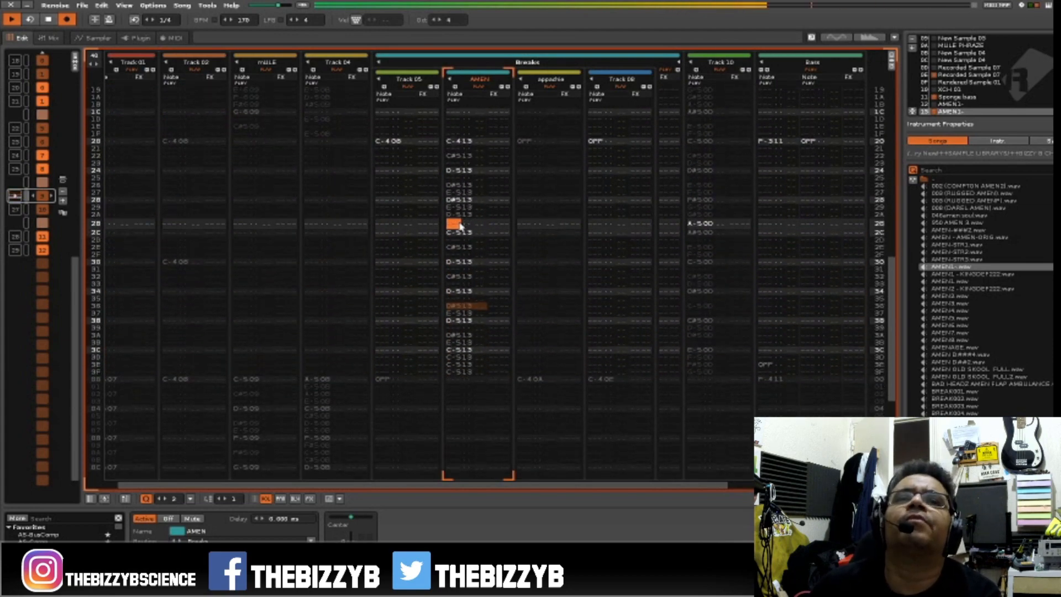
{"action": "key", "text": "e"}
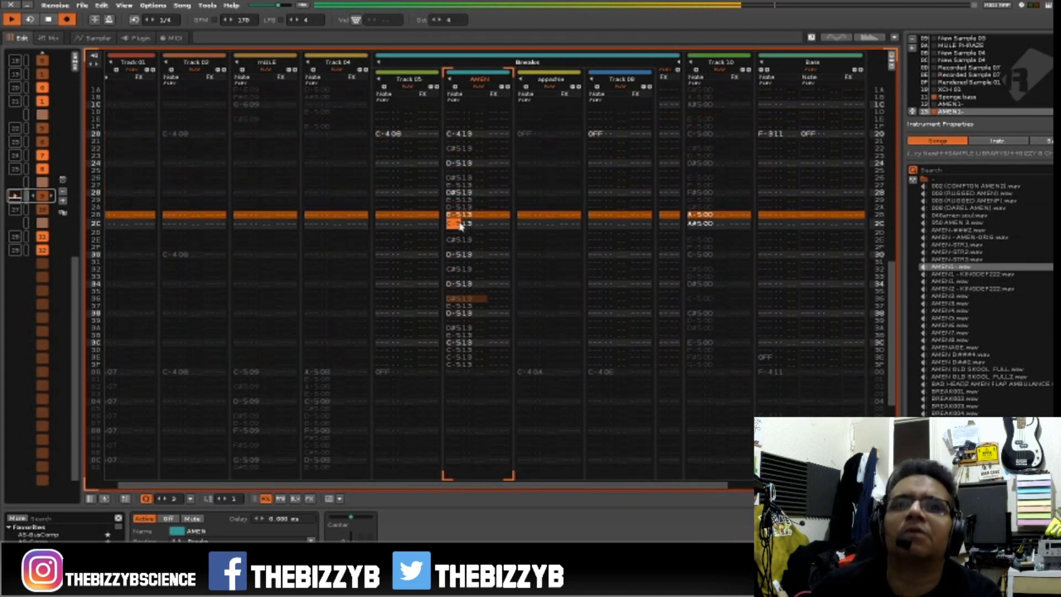
Add E-5 at rows 2F and 33 of the AMEN track.
{"action": "key", "text": "Down"}
{"action": "key", "text": "Down"}
{"action": "key", "text": "Down"}
{"action": "key", "text": "Down"}
{"action": "key", "text": "Down"}
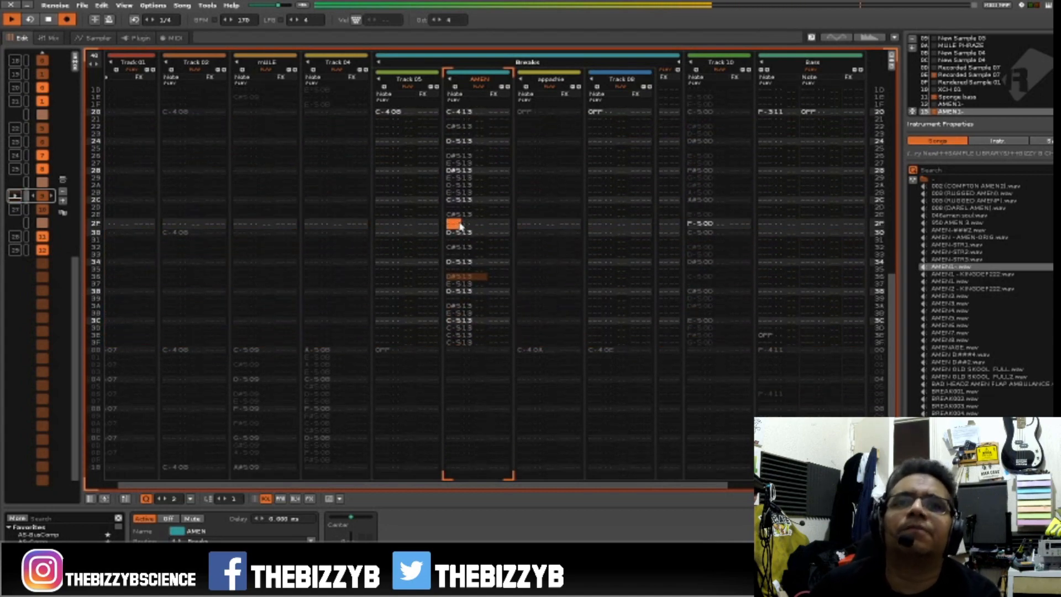
{"action": "key", "text": "Down"}
{"action": "key", "text": "Down"}
{"action": "key", "text": "Down"}
{"action": "key", "text": "Down"}
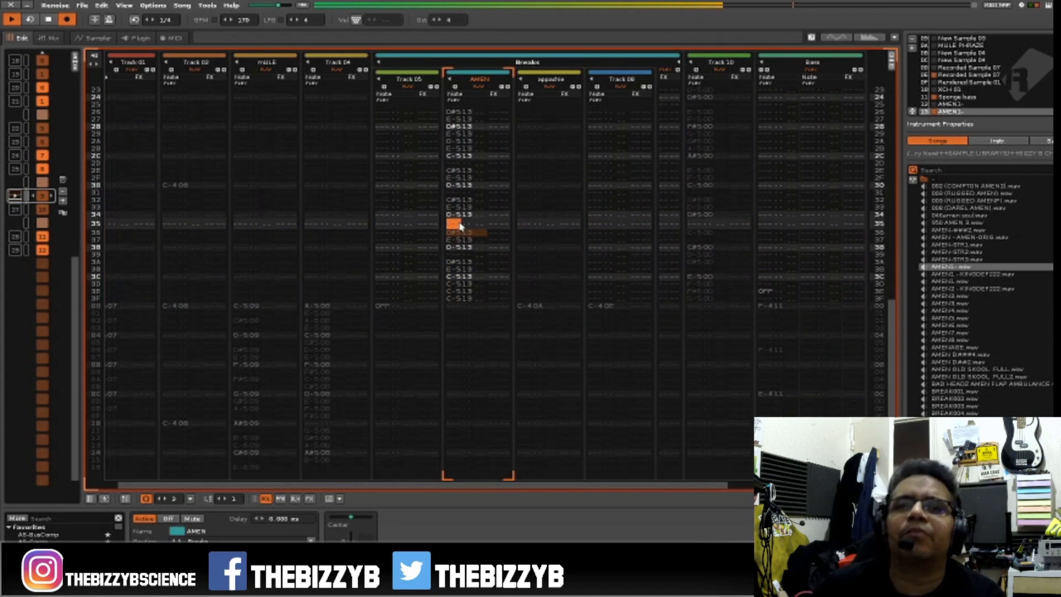
Copy AMEN rows 20 to 3F into rows 00 to 1F of the following pattern and play it back with pattern follow on.
{"action": "key", "text": "Page_Up"}
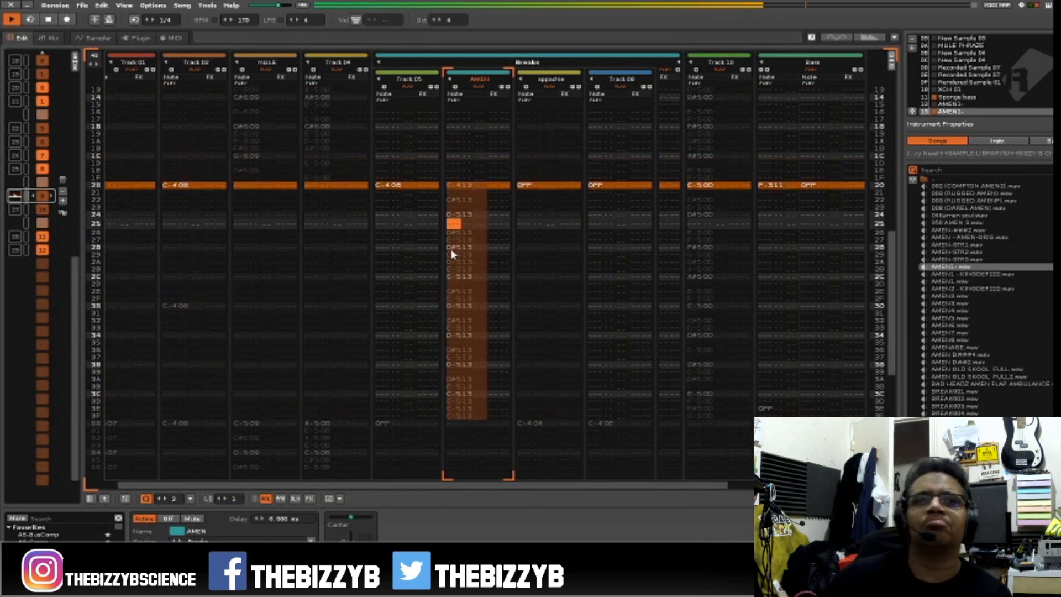
{"action": "scroll", "coordinate": [452, 254], "scroll_direction": "up", "scroll_amount": 4}
{"action": "scroll", "coordinate": [452, 254], "scroll_direction": "up", "scroll_amount": 1}
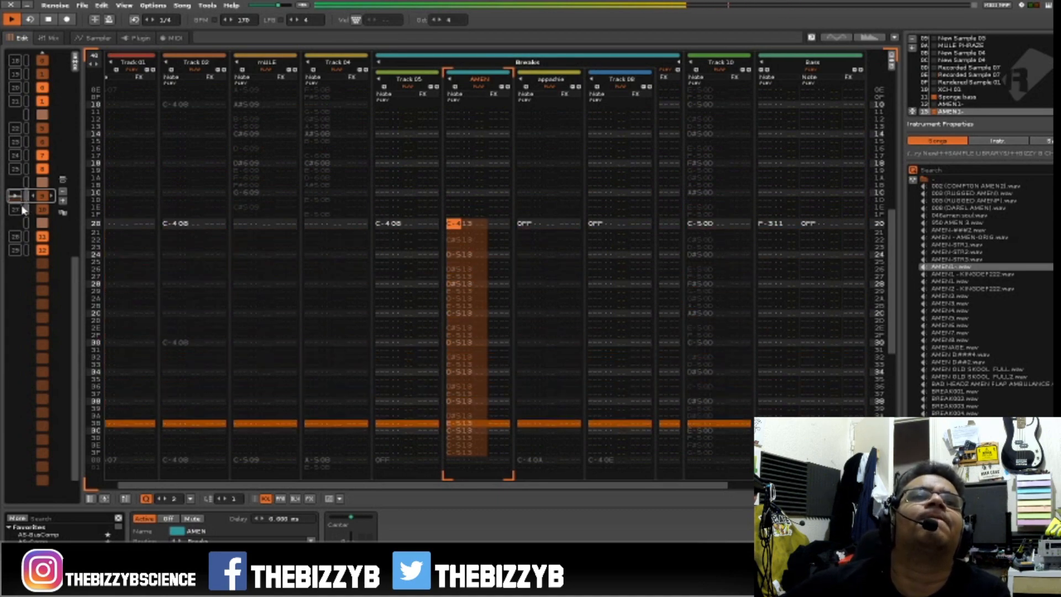
{"action": "left_click", "coordinate": [95, 20]}
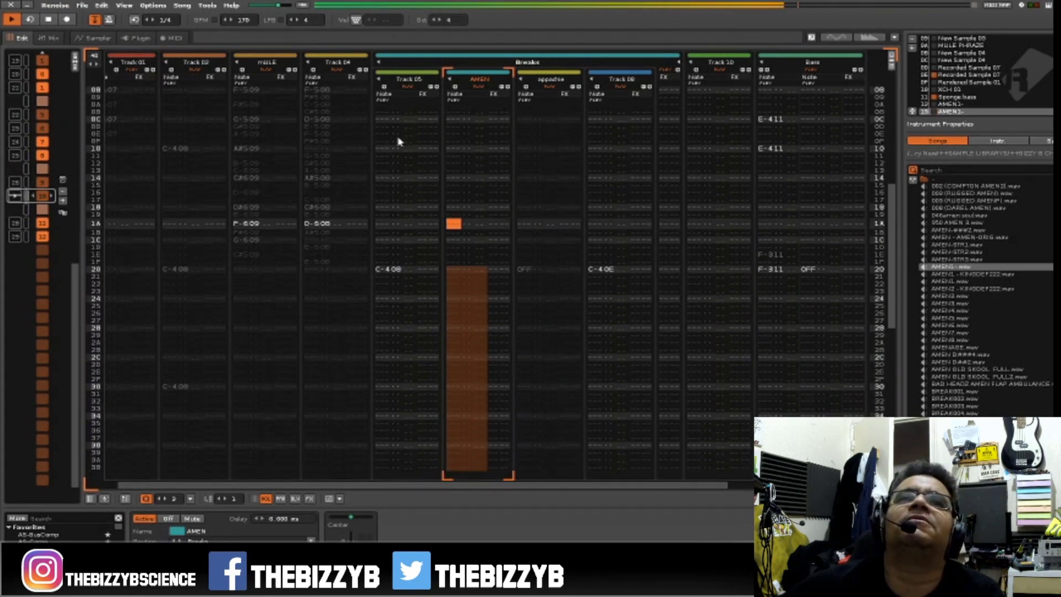
{"action": "key", "text": "space"}
{"action": "key", "text": "Up"}
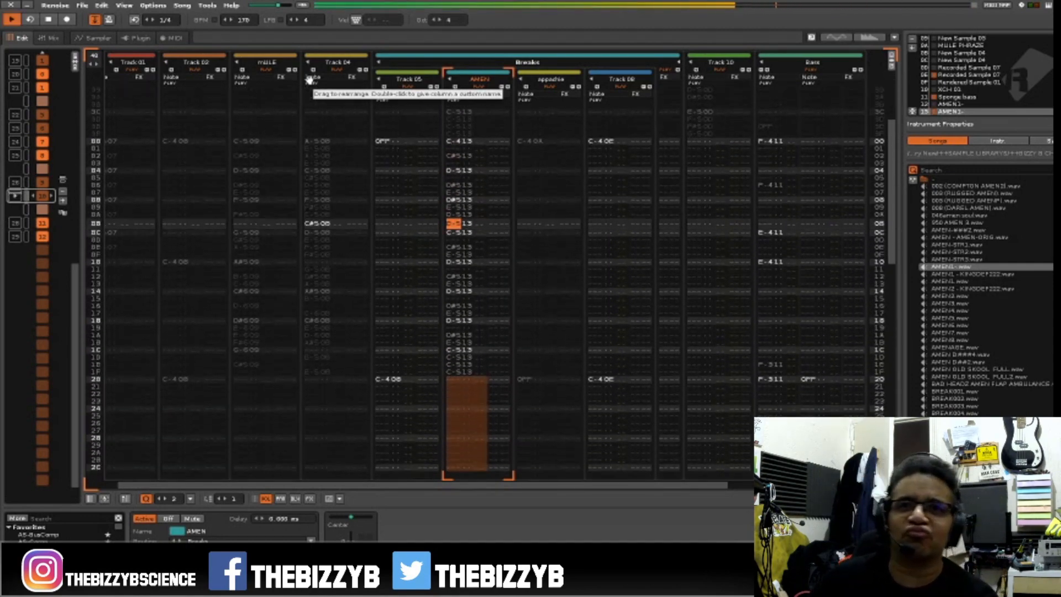
Add an R03 retrigger effect at row 0A of the AMEN track, change it to R02 and play back both versions.
{"action": "key", "text": "space"}
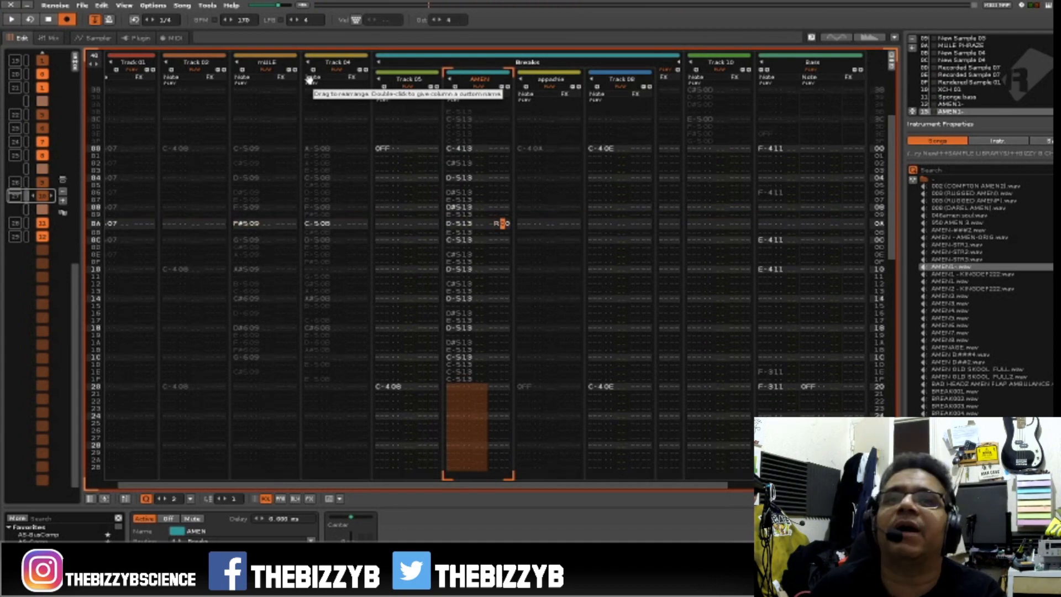
{"action": "key", "text": "space"}
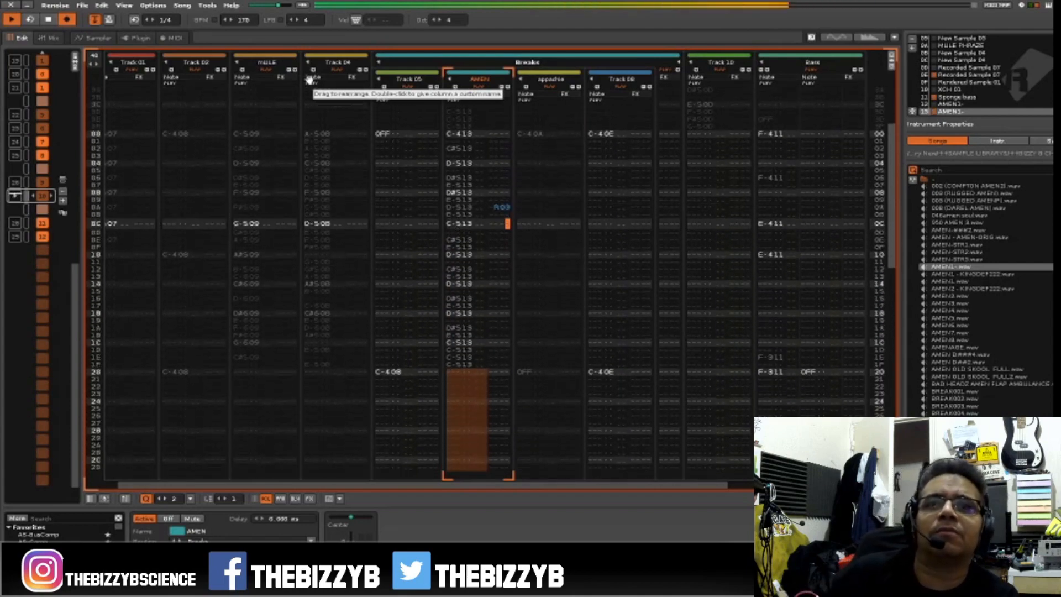
{"action": "key", "text": "space"}
{"action": "type", "text": "2"}
{"action": "key", "text": "space"}
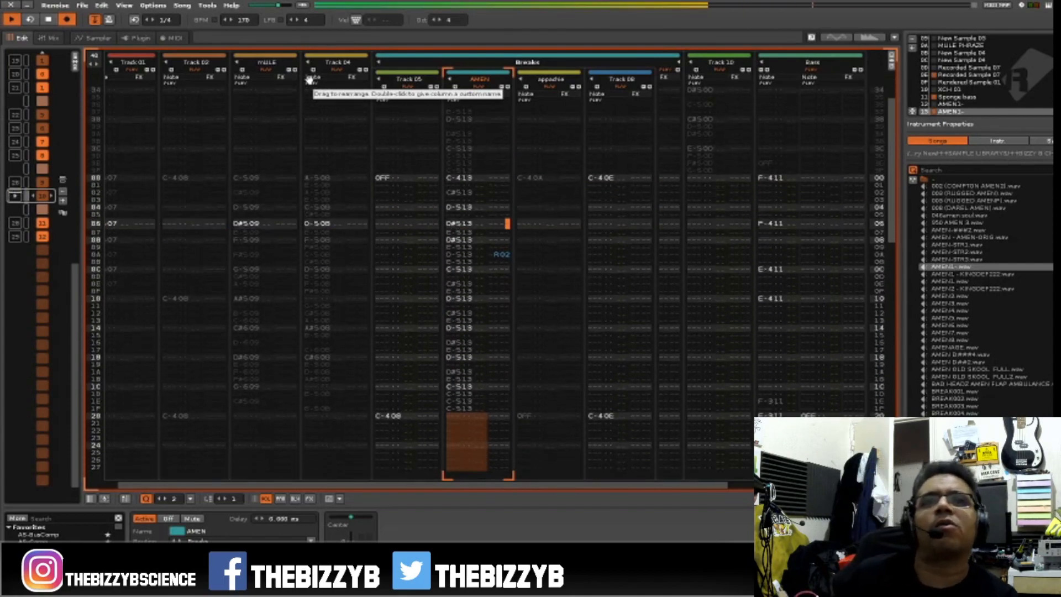
{"action": "key", "text": "space"}
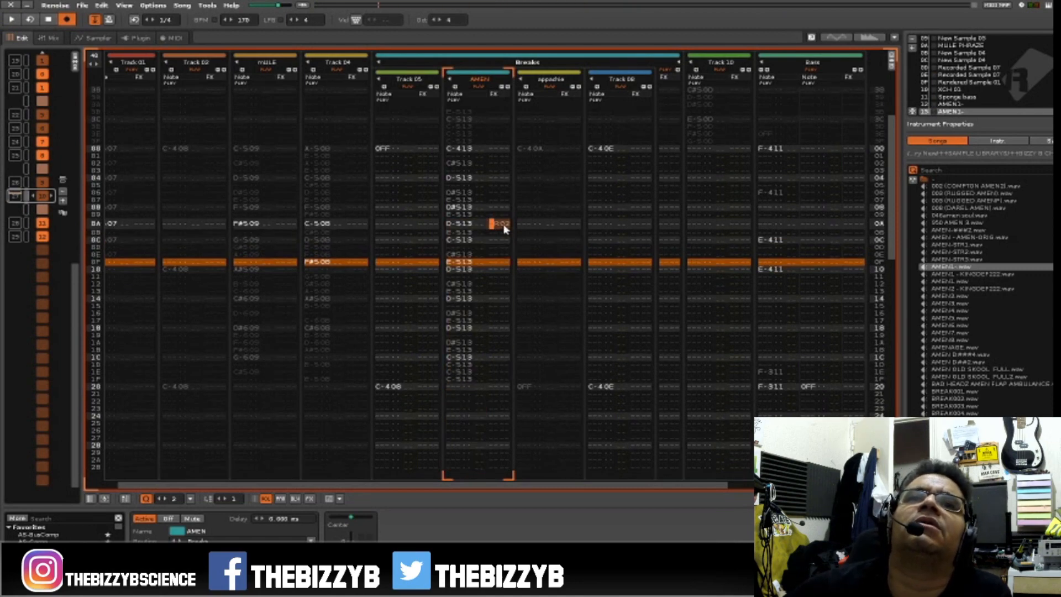
Try the R02 retrigger at row 0B of the AMEN track and put it back at row 0A.
{"action": "key", "text": "space"}
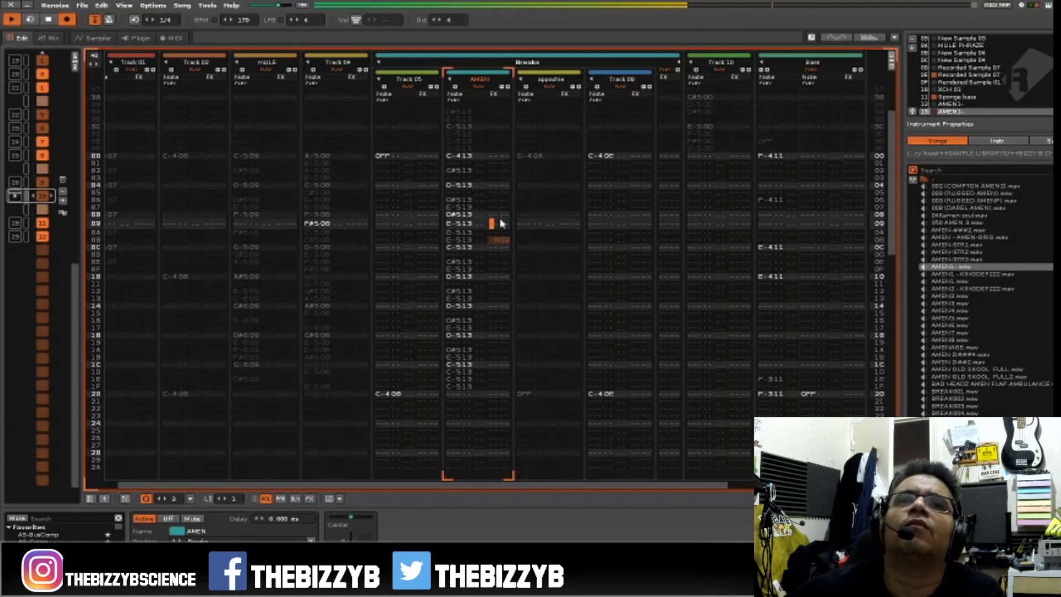
{"action": "key", "text": "space"}
{"action": "left_click", "coordinate": [497, 208]}
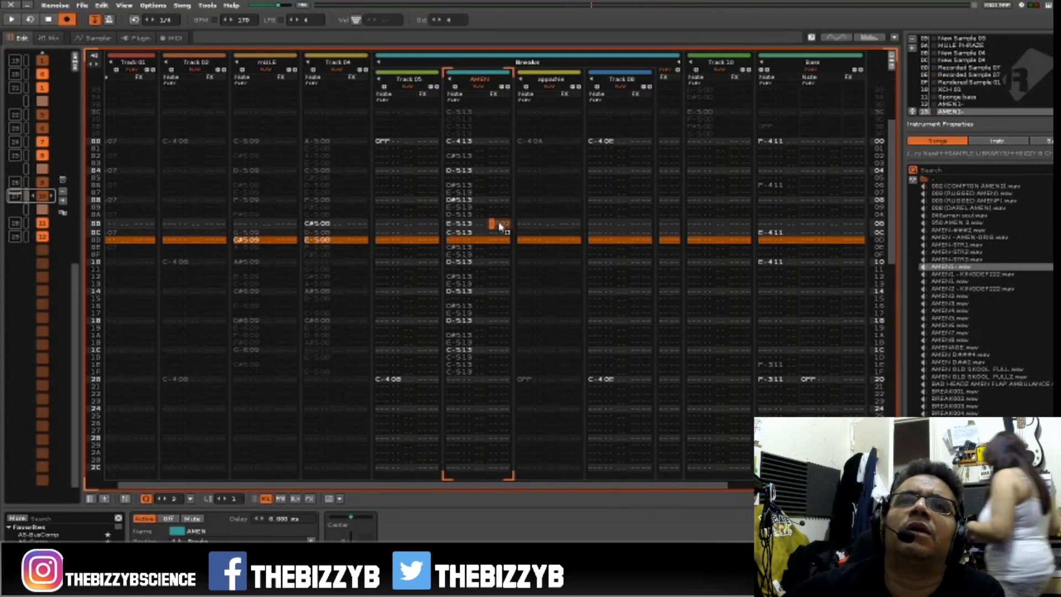
{"action": "type", "text": "r02"}
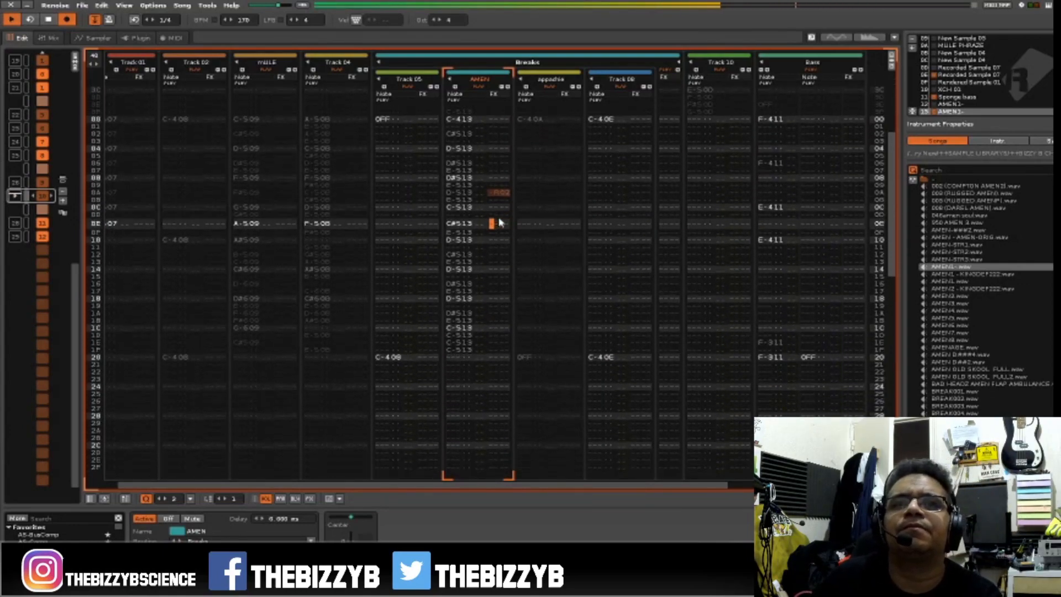
Delete the E-5 note at row 0B of the AMEN track and play back the pattern.
{"action": "key", "text": "Up"}
{"action": "key", "text": "Up"}
{"action": "key", "text": "Up"}
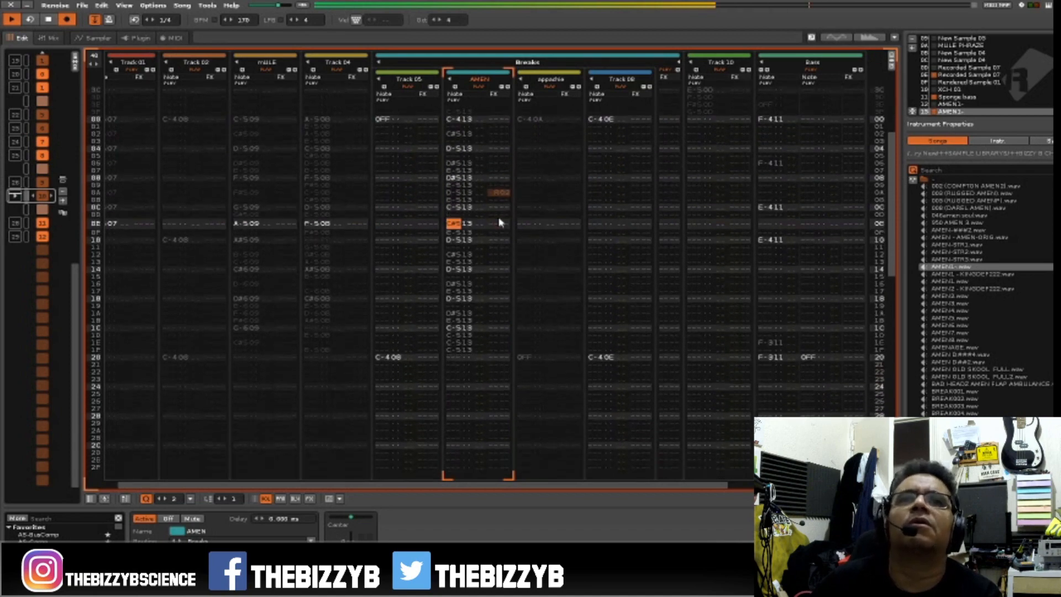
{"action": "key", "text": "space"}
{"action": "key", "text": "space"}
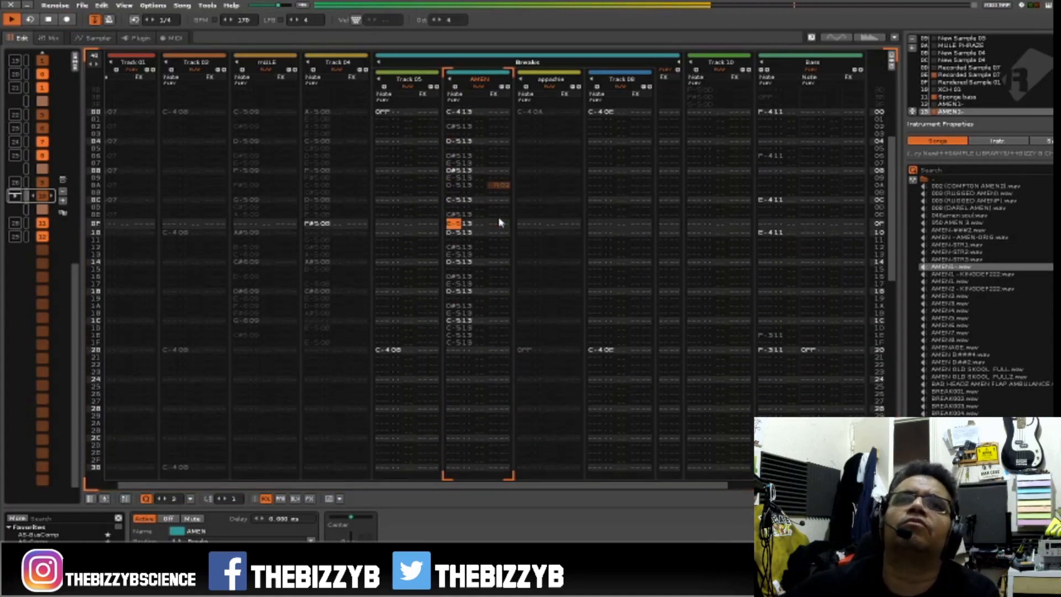
{"action": "key", "text": "space"}
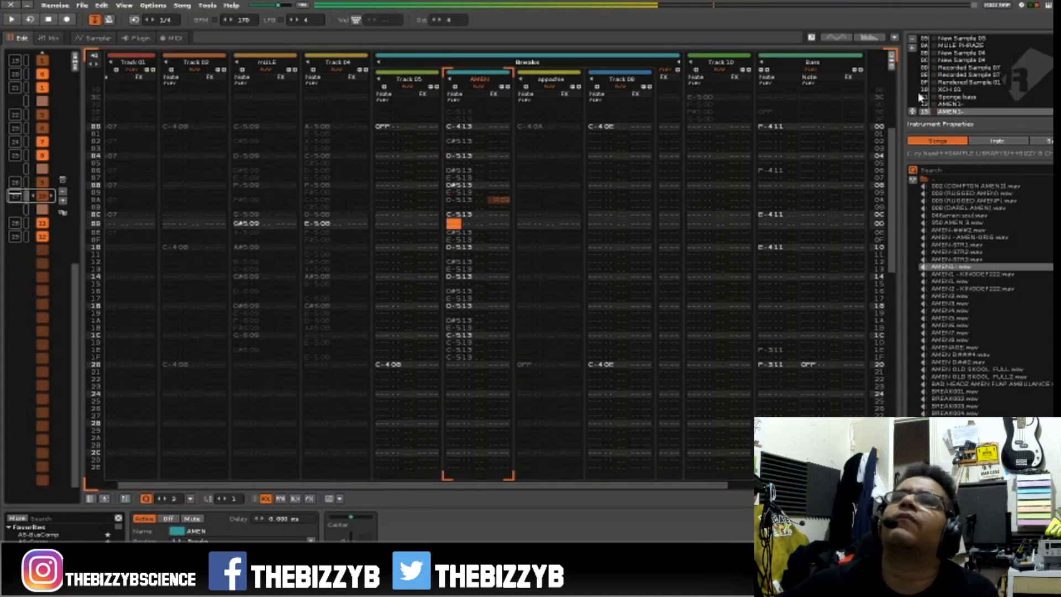
Open the AMEN1- waveform in the sampler, audition its third slice and turn slice mode off.
{"action": "double_click", "coordinate": [966, 114]}
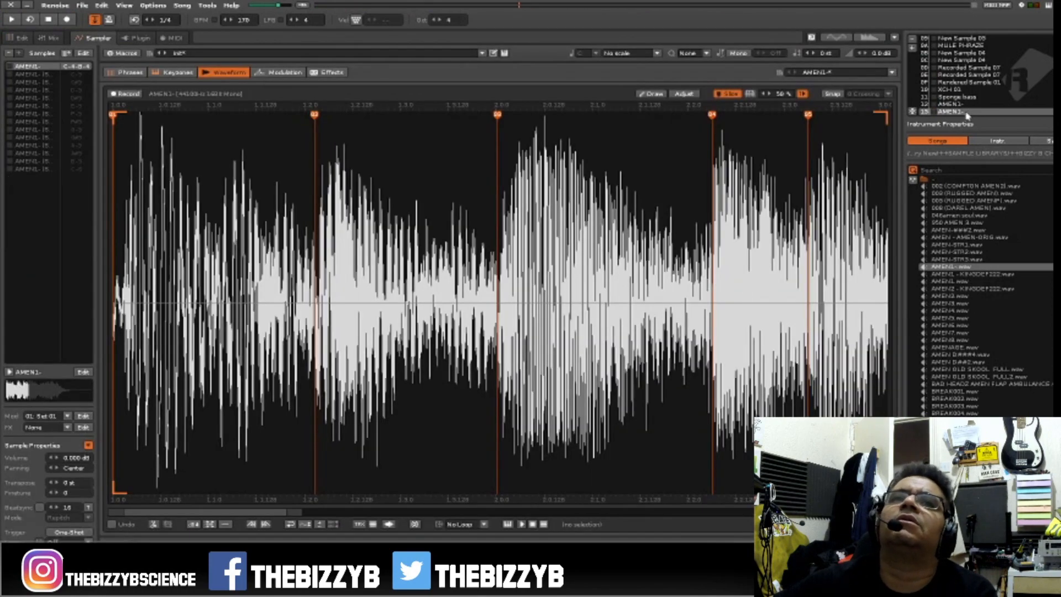
{"action": "left_click", "coordinate": [523, 431]}
{"action": "left_click", "coordinate": [553, 424]}
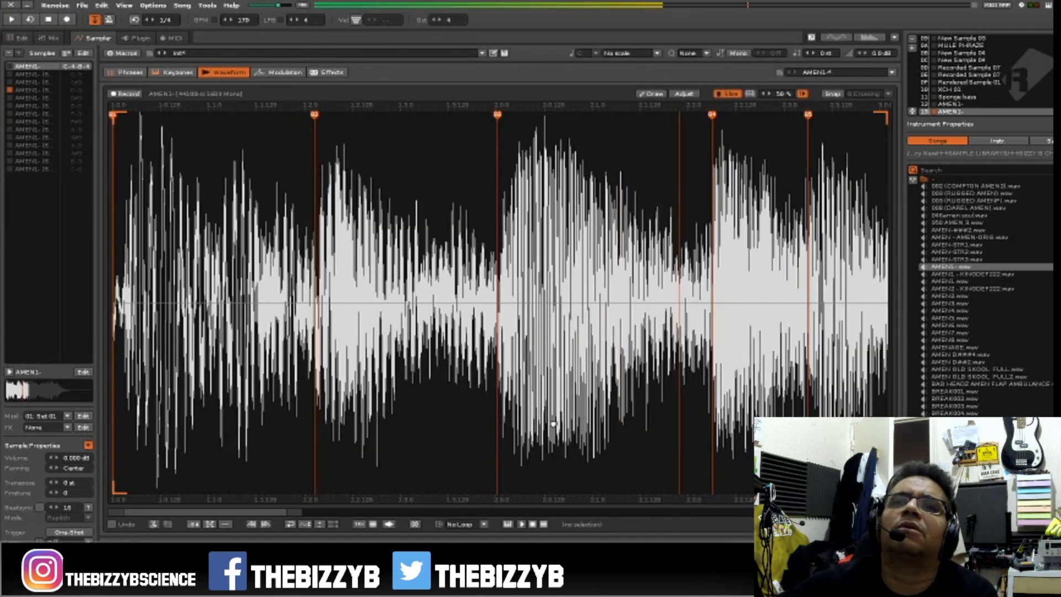
{"action": "left_click", "coordinate": [515, 282]}
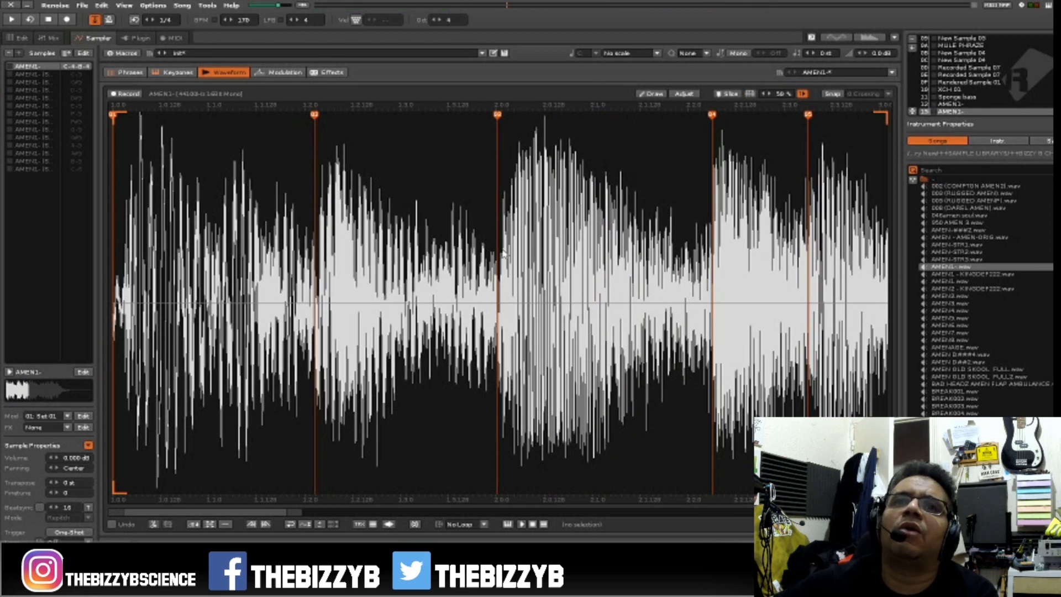
Copy the waveform between slice markers 03 and 04 and insert an empty instrument slot.
{"action": "left_click_drag", "start_coordinate": [503, 255], "coordinate": [717, 281]}
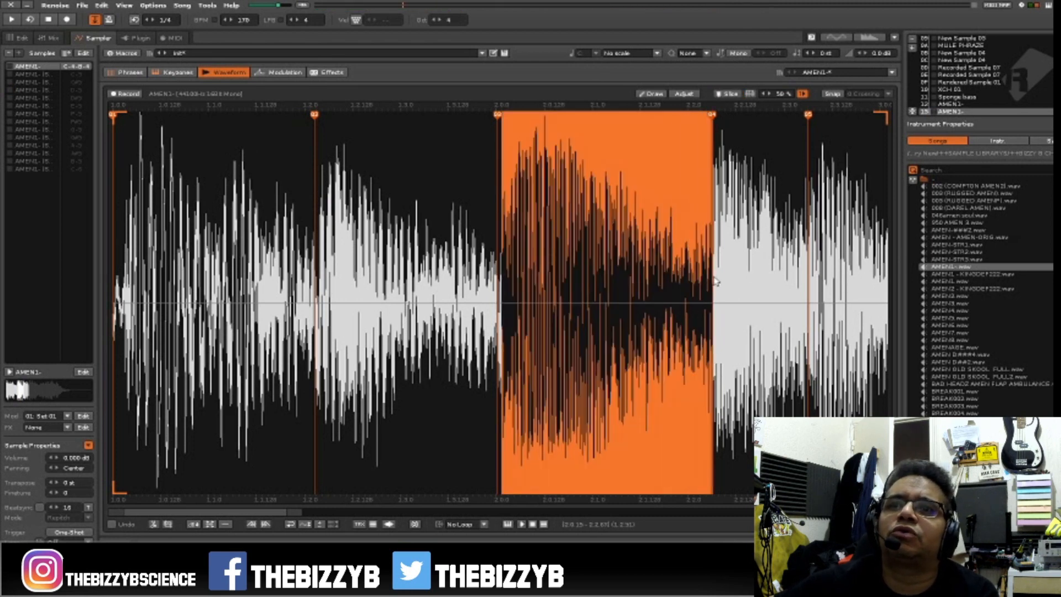
{"action": "right_click", "coordinate": [630, 247]}
{"action": "left_click", "coordinate": [665, 265]}
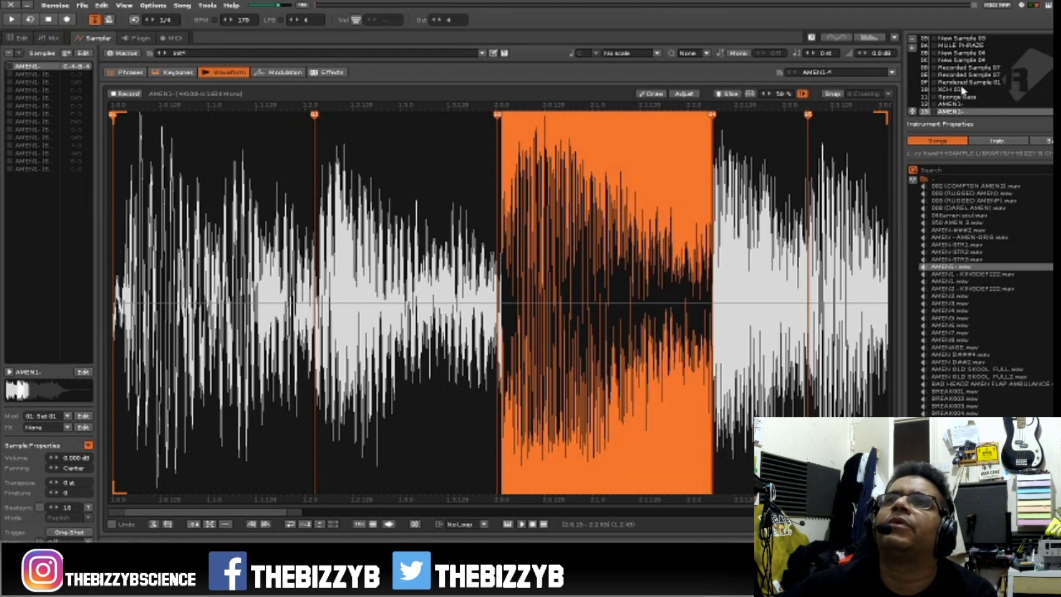
{"action": "left_click", "coordinate": [913, 50]}
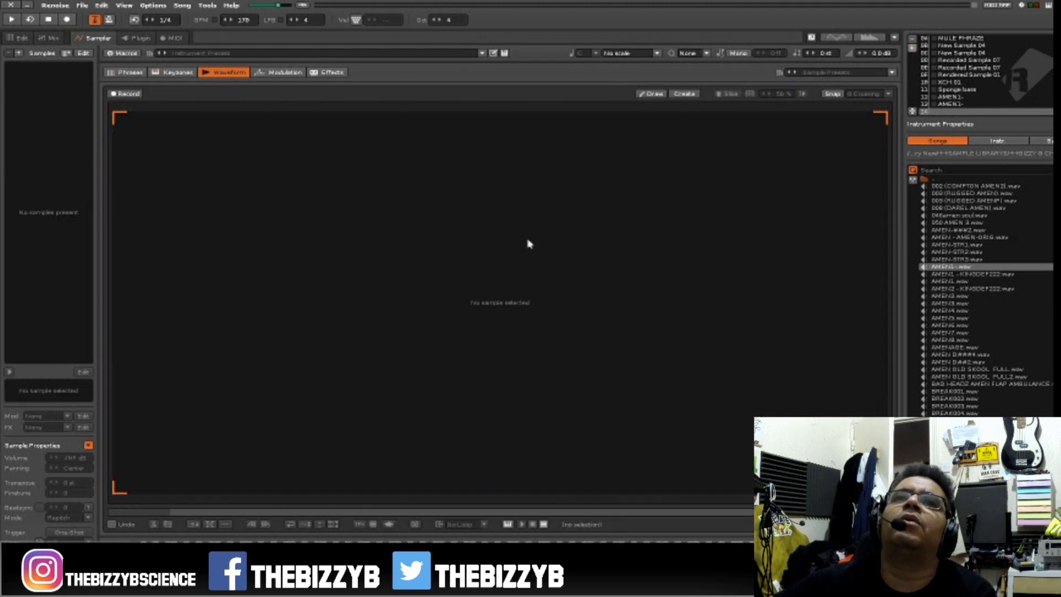
Paste the copied break slice into the empty instrument slot as a new sample and return to the pattern editor.
{"action": "right_click", "coordinate": [485, 233]}
{"action": "left_click", "coordinate": [513, 263]}
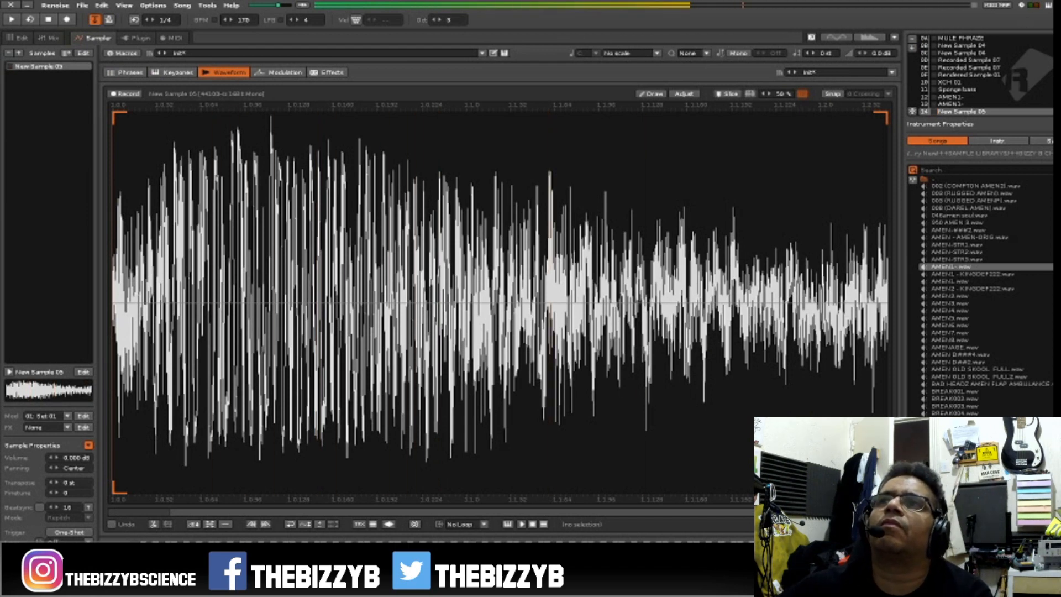
{"action": "key", "text": "F2"}
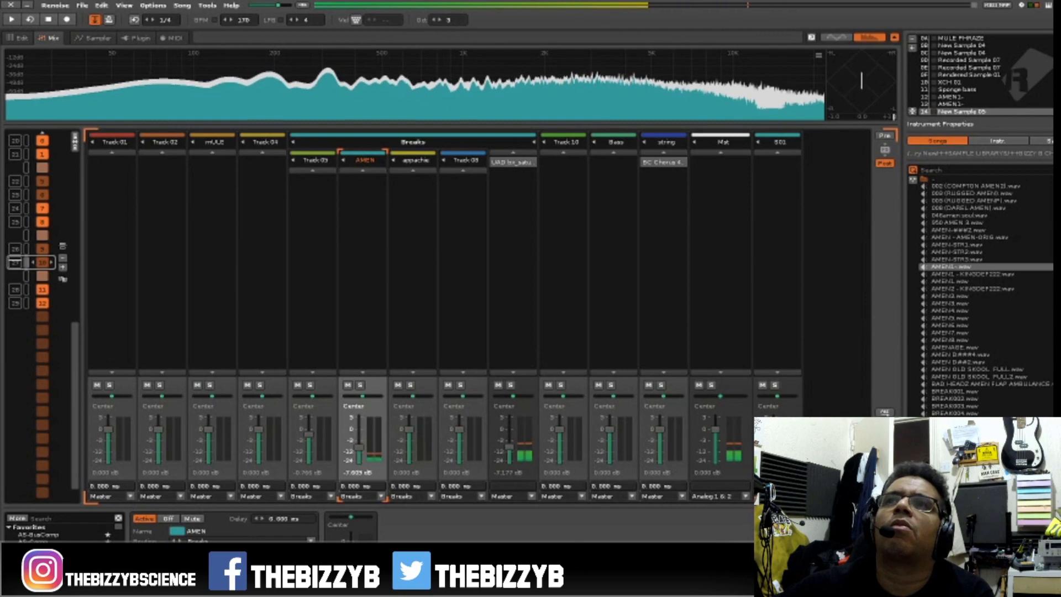
{"action": "key", "text": "F1"}
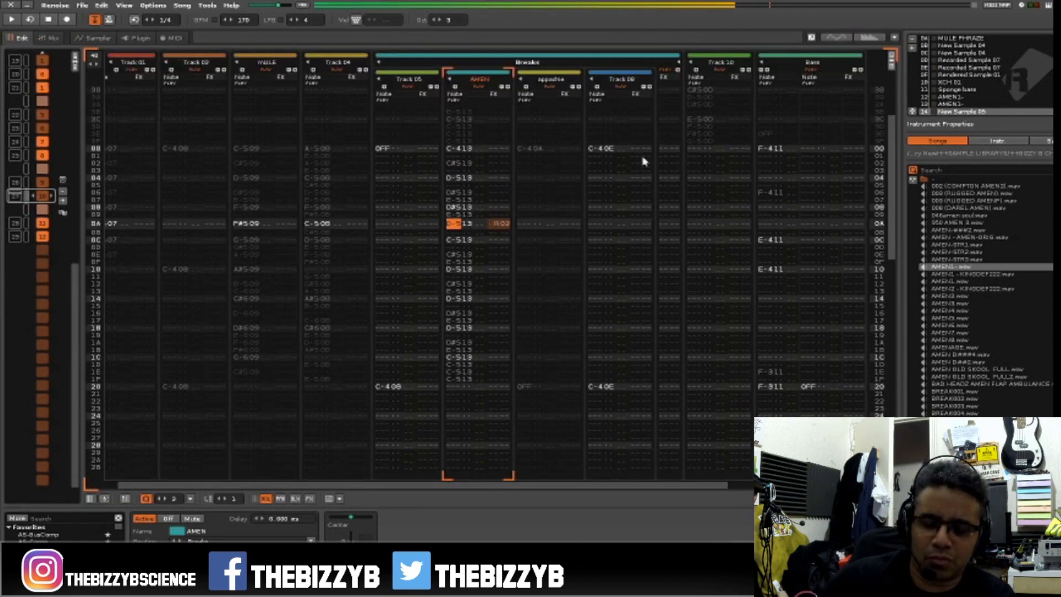
Replace the retriggered note at row 0A of the AMEN track with D-3 of instrument 14 and audition the pattern.
{"action": "key", "text": "space"}
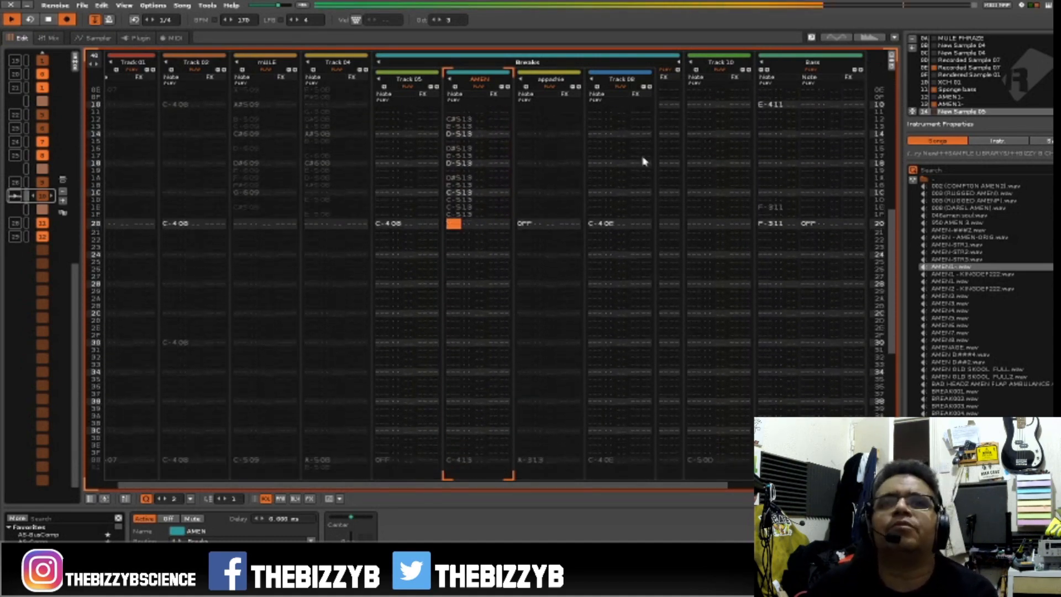
{"action": "key", "text": "space"}
{"action": "scroll", "coordinate": [642, 161], "scroll_direction": "up", "scroll_amount": 9}
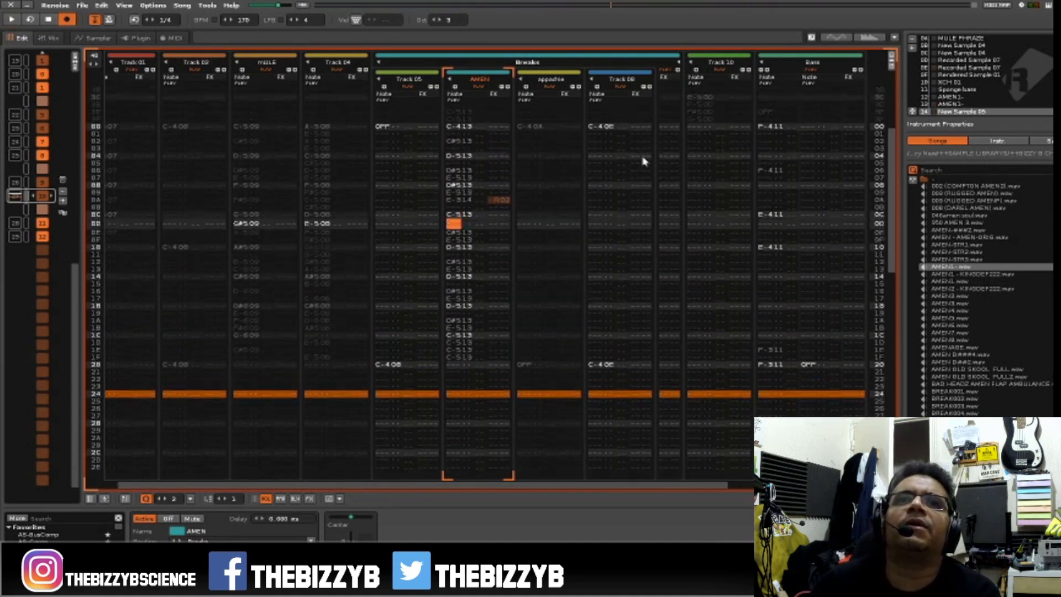
{"action": "key", "text": "space"}
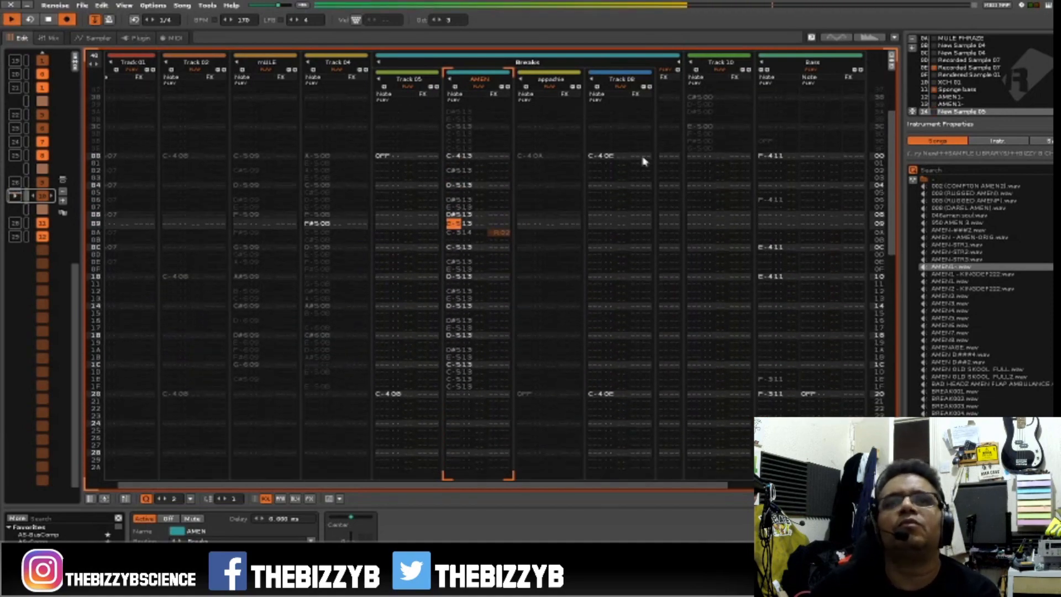
{"action": "key", "text": "space"}
{"action": "key", "text": "space"}
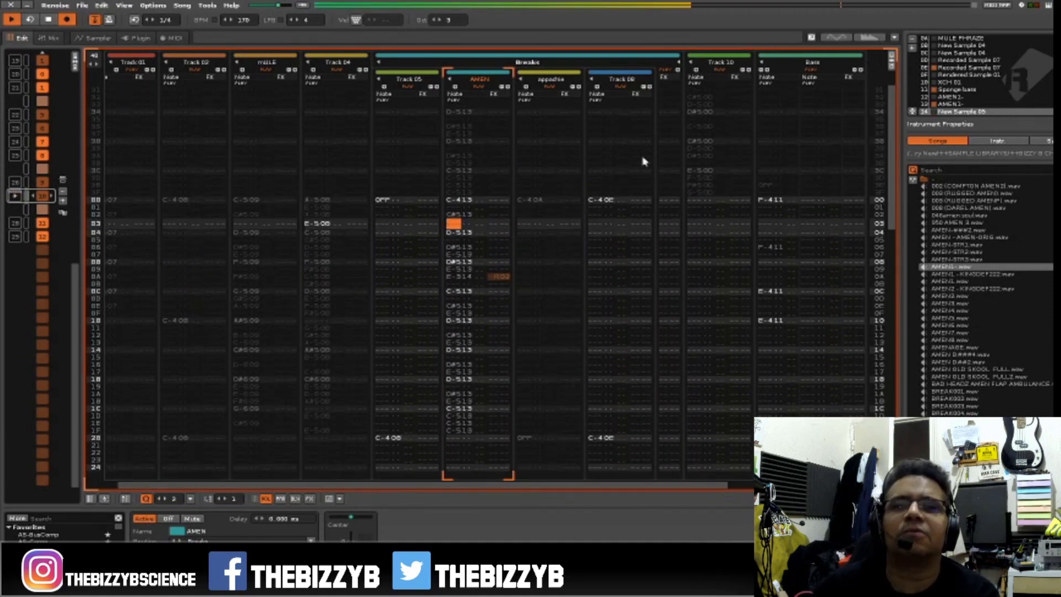
{"action": "key", "text": "space"}
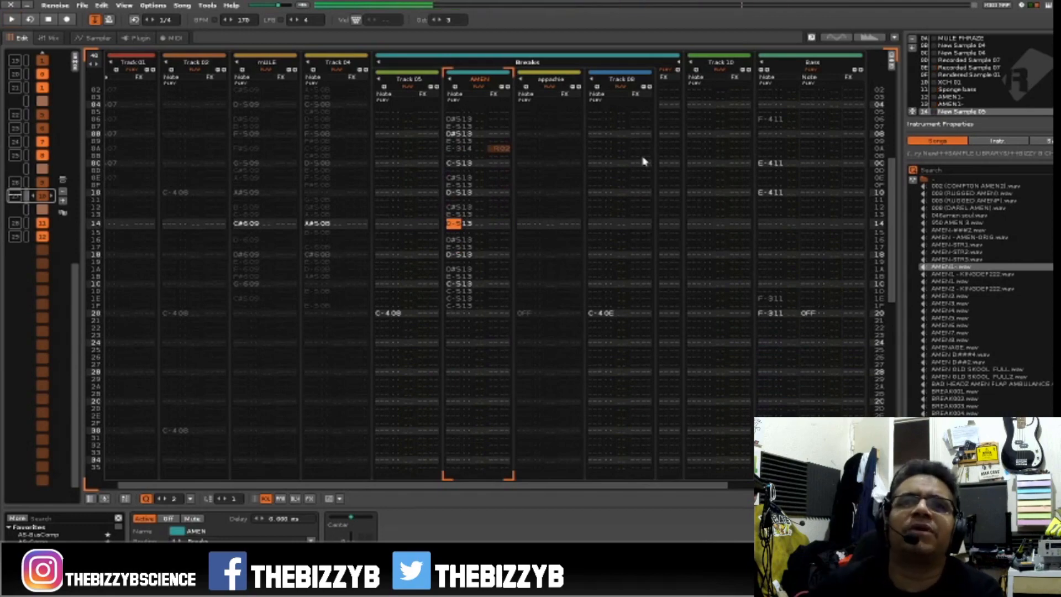
{"action": "key", "text": "space"}
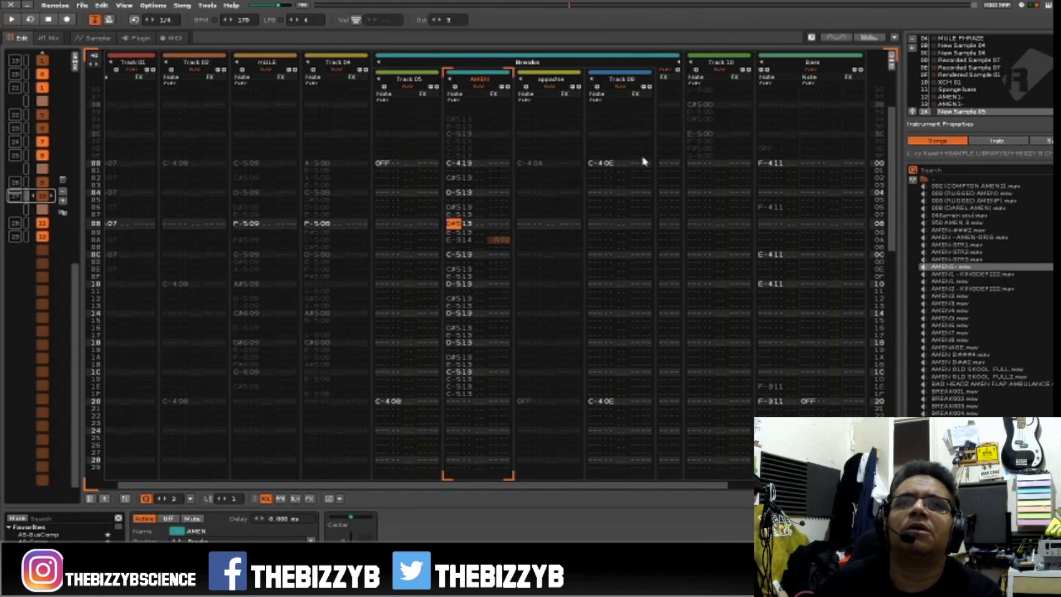
{"action": "key", "text": "Escape"}
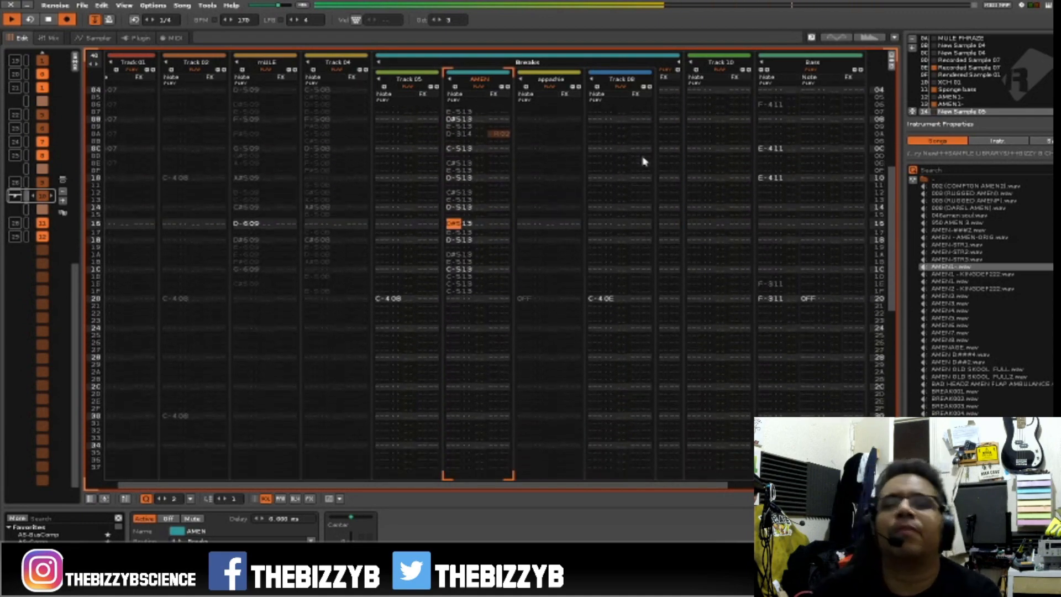
{"action": "key", "text": "Escape"}
{"action": "key", "text": "space"}
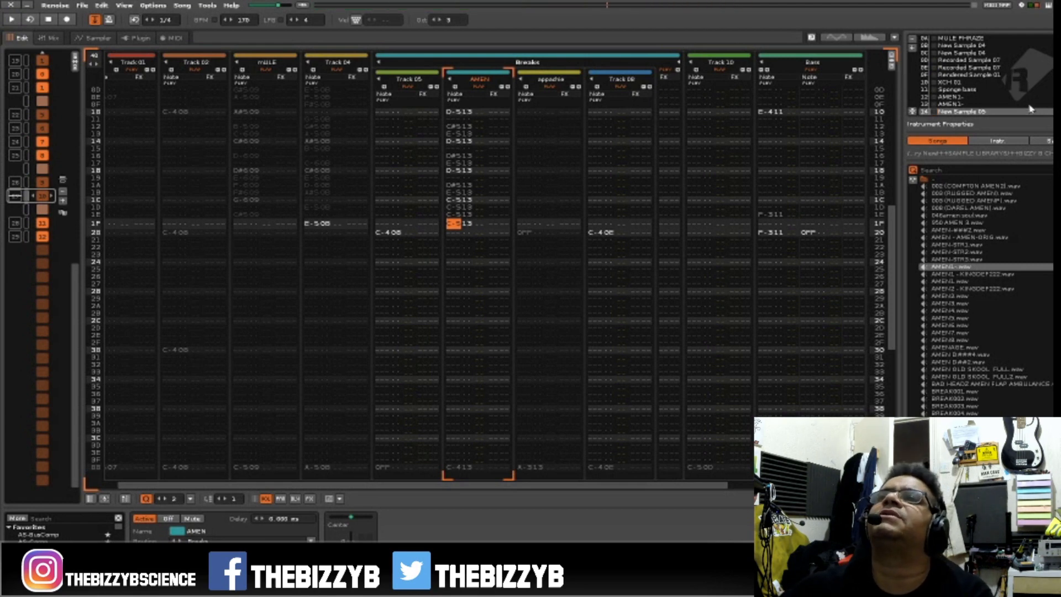
Record C-4 notes of the AMEN1- instrument in slot 13 at rows 20, 26, 30 and 36 of the AMEN track.
{"action": "left_click", "coordinate": [1002, 104]}
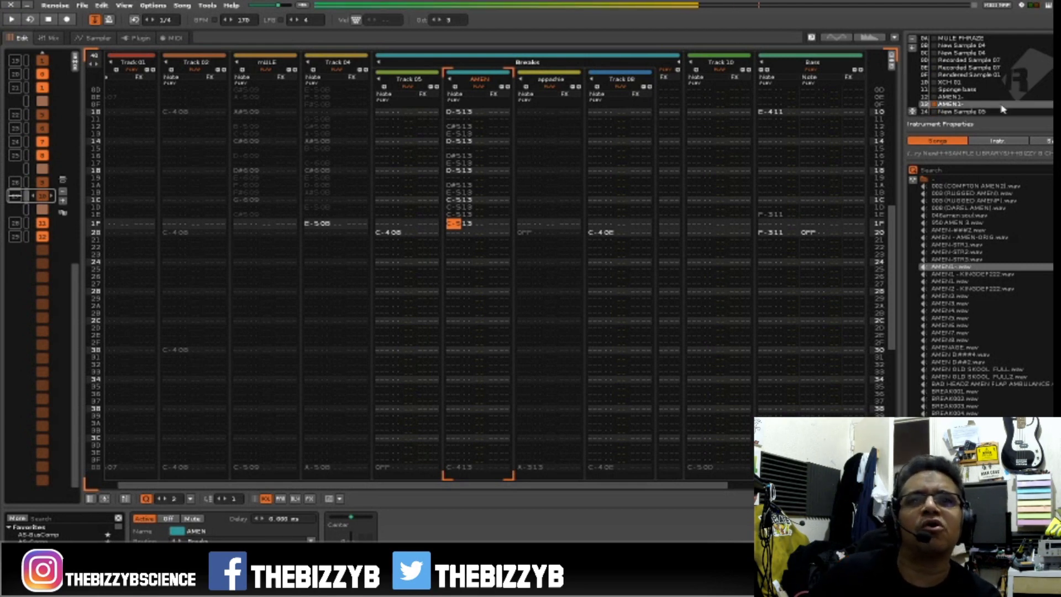
{"action": "key", "text": "Down"}
{"action": "key", "text": "Escape"}
{"action": "key", "text": "space"}
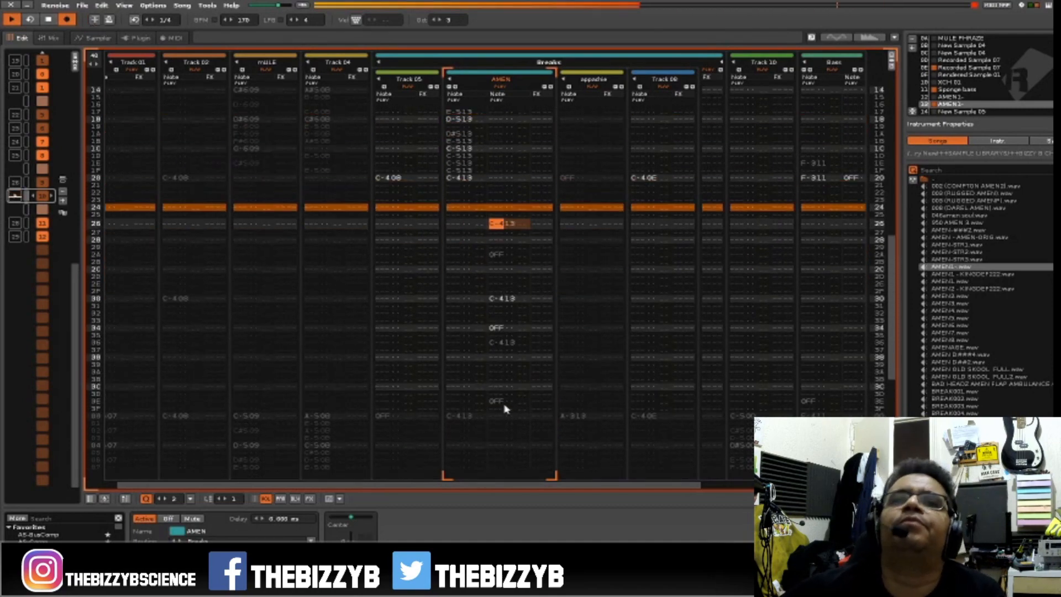
Move the AMEN notes from rows 26 to 3E into the first note column and remove the OFF notes at rows 2A, 34 and 3E.
{"action": "left_click_drag", "start_coordinate": [509, 401], "coordinate": [467, 224]}
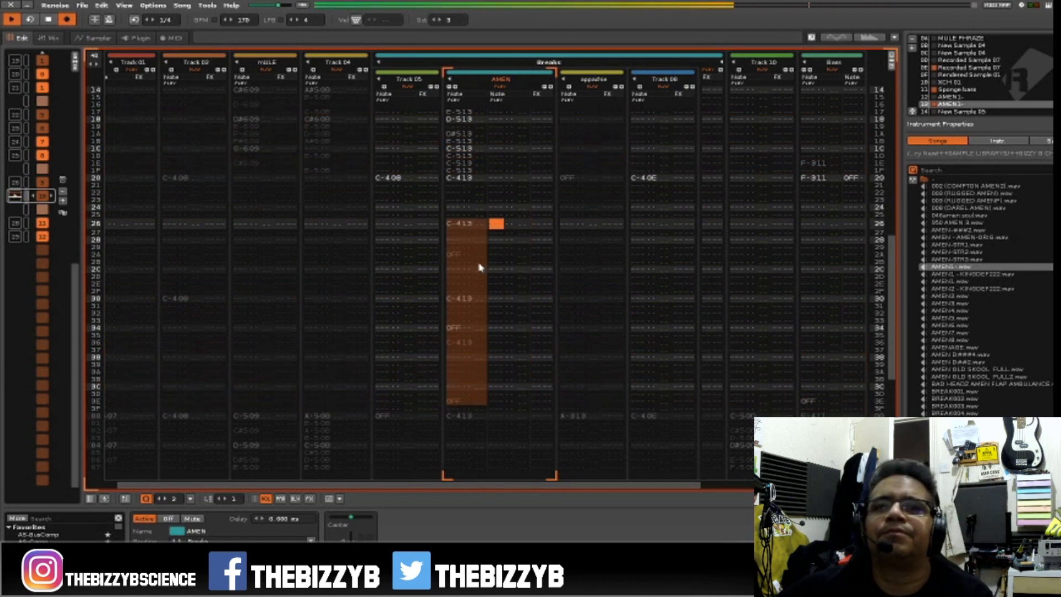
{"action": "left_click", "coordinate": [448, 226]}
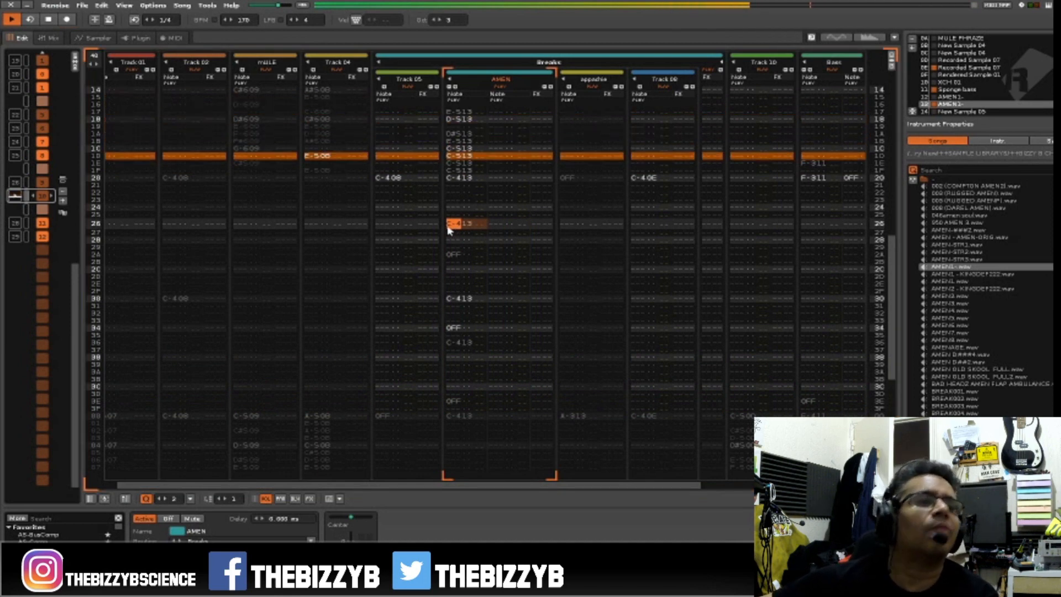
{"action": "right_click", "coordinate": [453, 256]}
{"action": "left_click", "coordinate": [470, 290]}
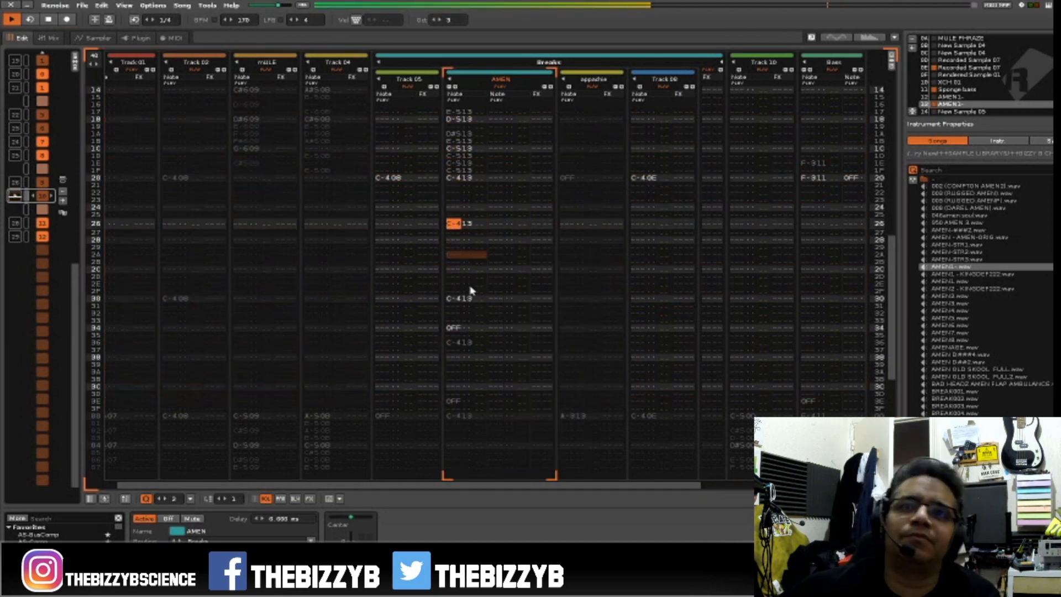
{"action": "right_click", "coordinate": [456, 328]}
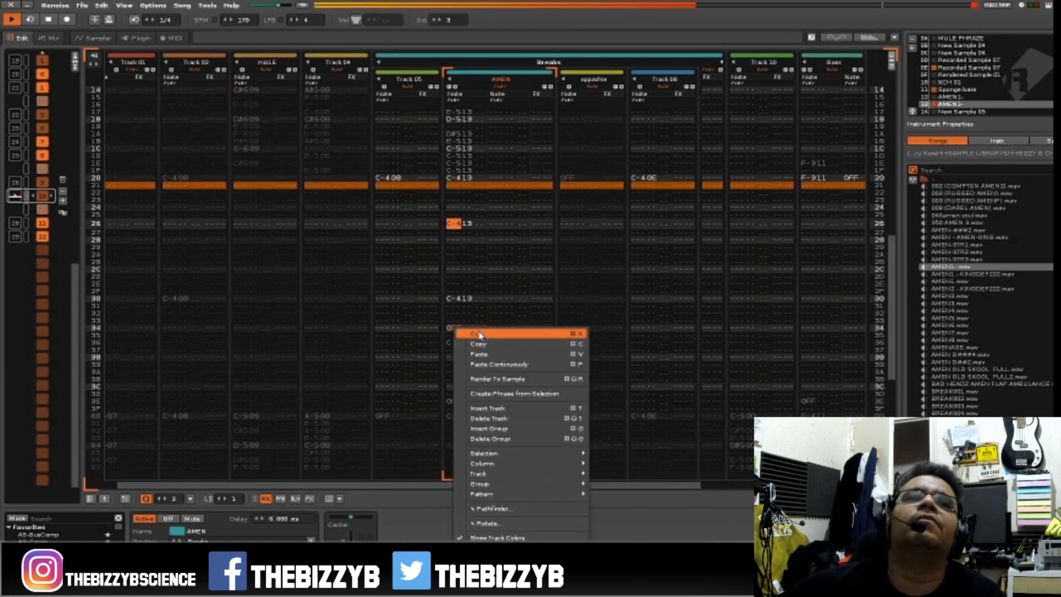
{"action": "left_click", "coordinate": [470, 362]}
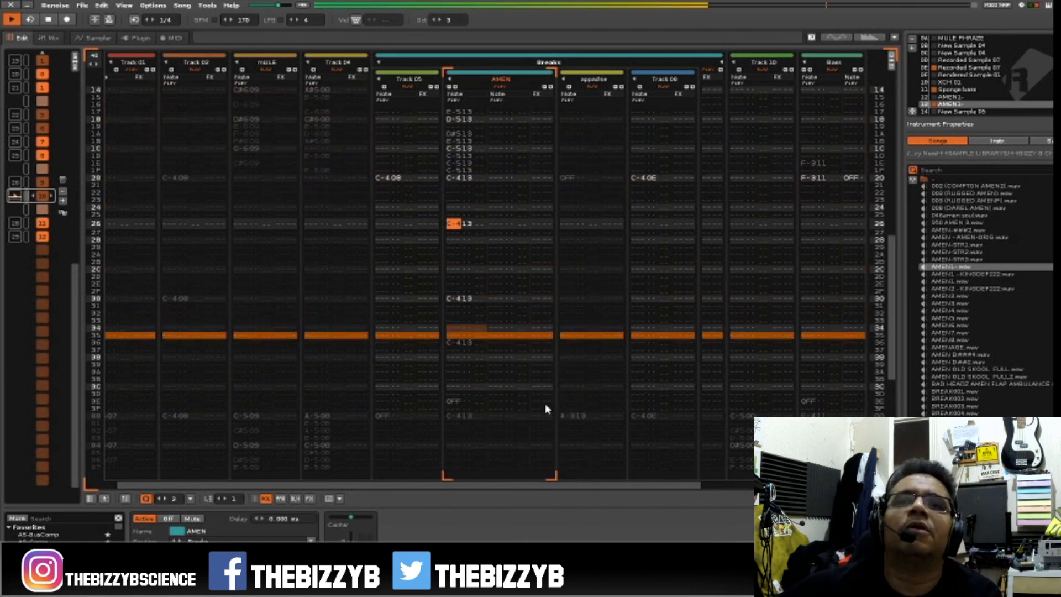
{"action": "right_click", "coordinate": [454, 405]}
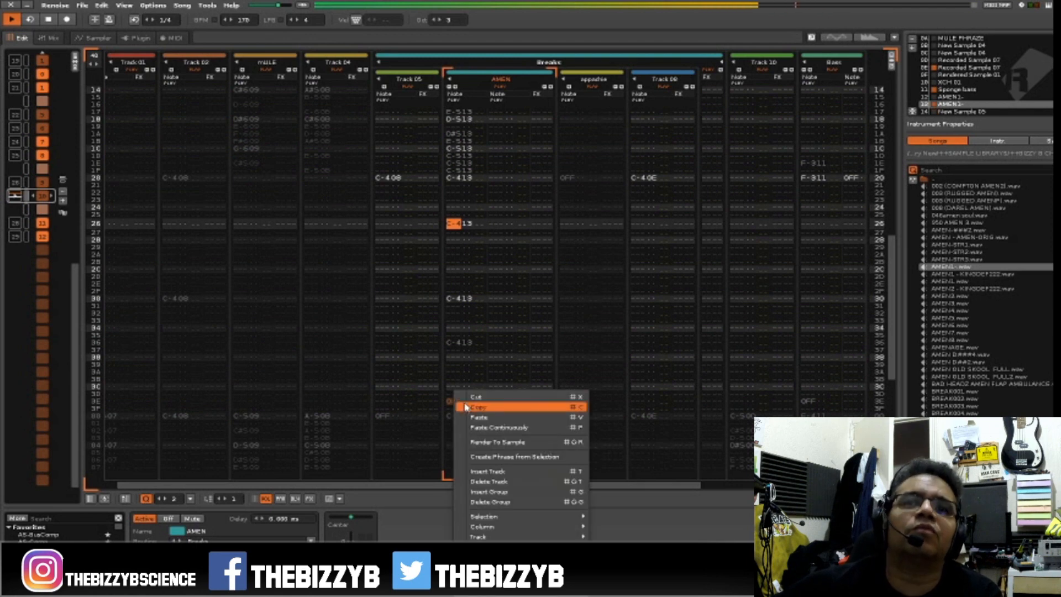
{"action": "left_click", "coordinate": [465, 403]}
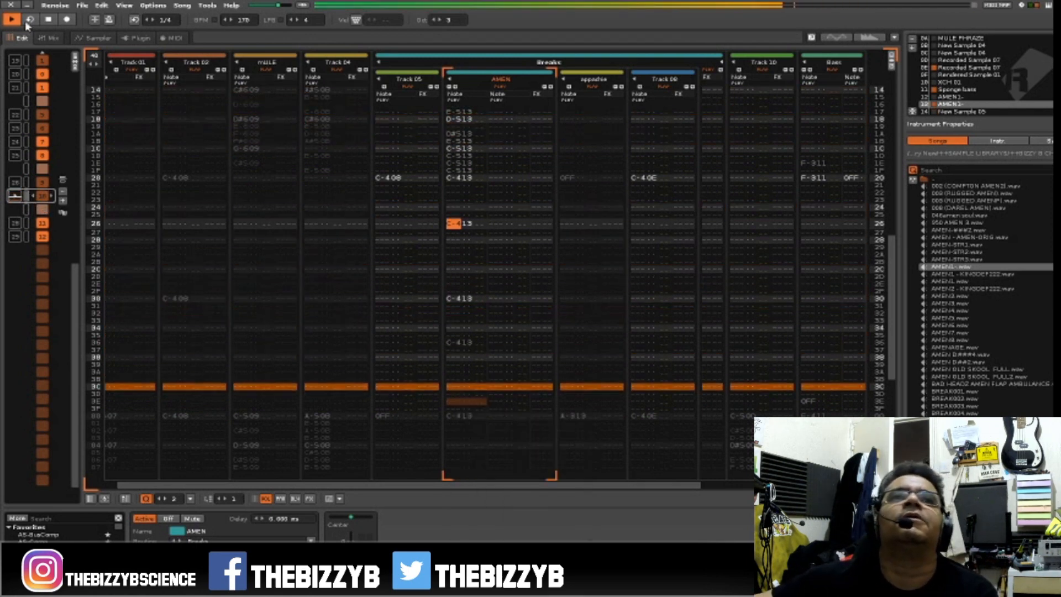
{"action": "left_click", "coordinate": [95, 20]}
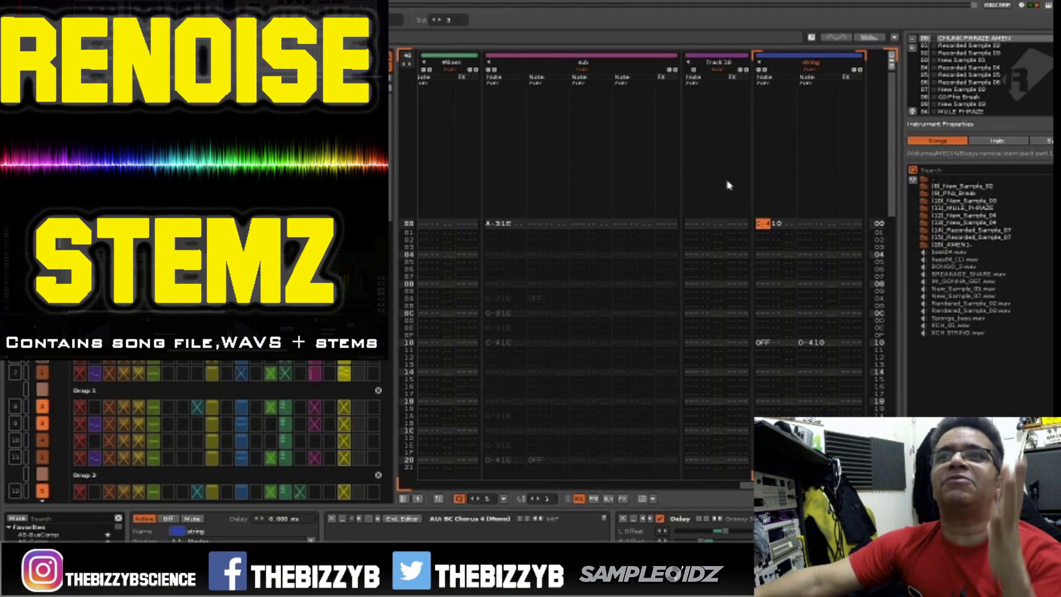
Review the sliced waveform of the MULE PHRAZE instrument and open its phrase.
{"action": "scroll", "coordinate": [1020, 61], "scroll_direction": "down", "scroll_amount": 10}
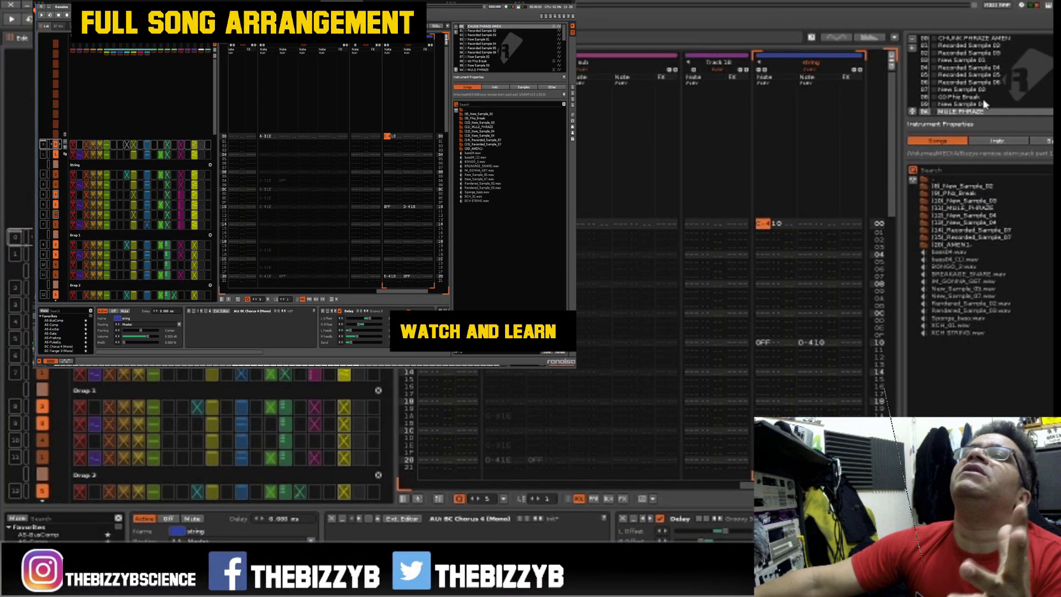
{"action": "scroll", "coordinate": [982, 109], "scroll_direction": "down", "scroll_amount": 2}
{"action": "scroll", "coordinate": [983, 113], "scroll_direction": "up", "scroll_amount": 2}
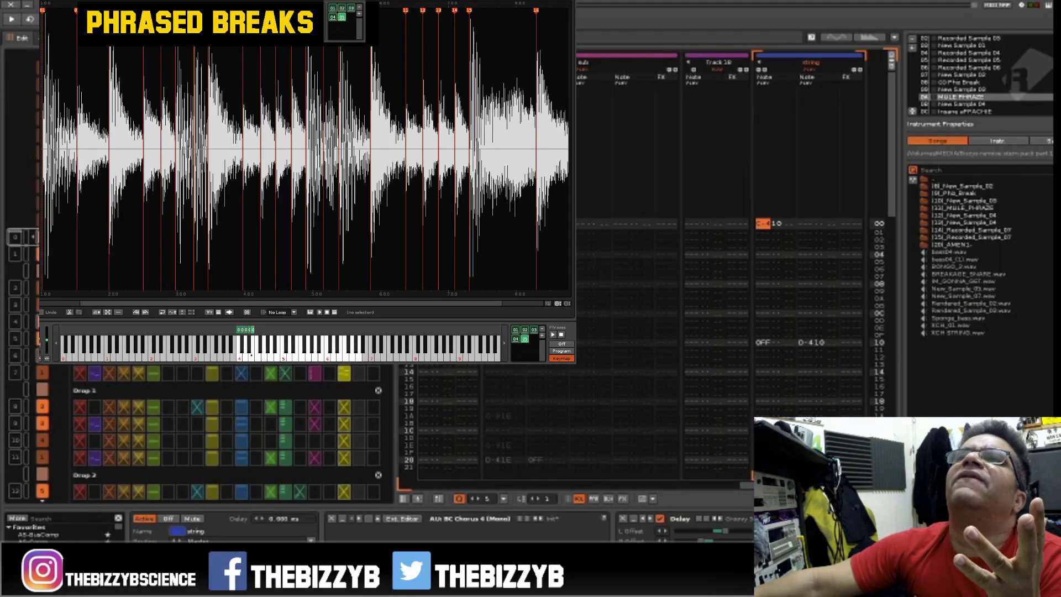
{"action": "key", "text": "F3"}
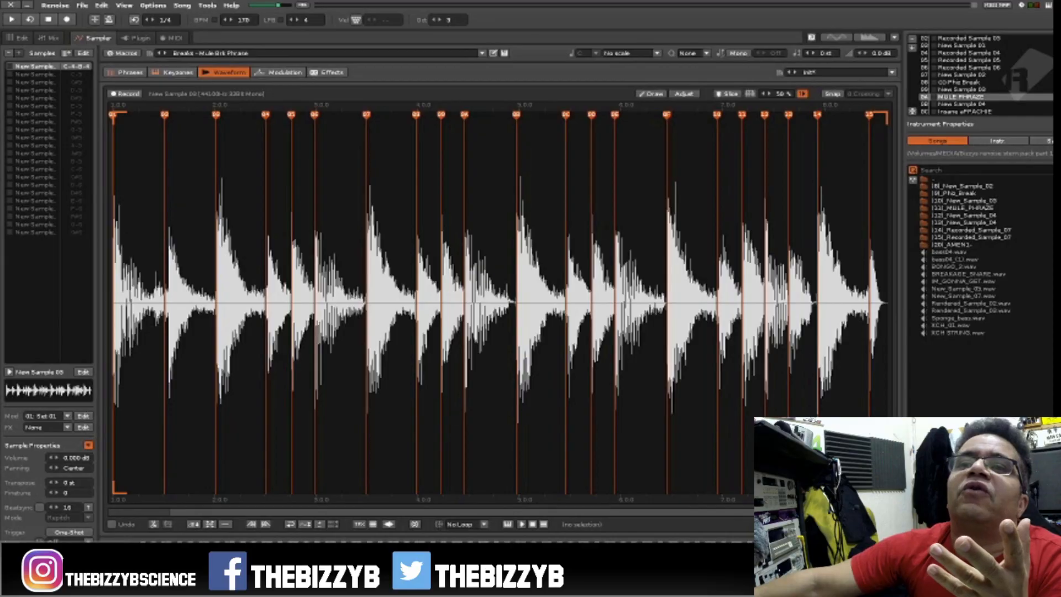
{"action": "left_click", "coordinate": [125, 73]}
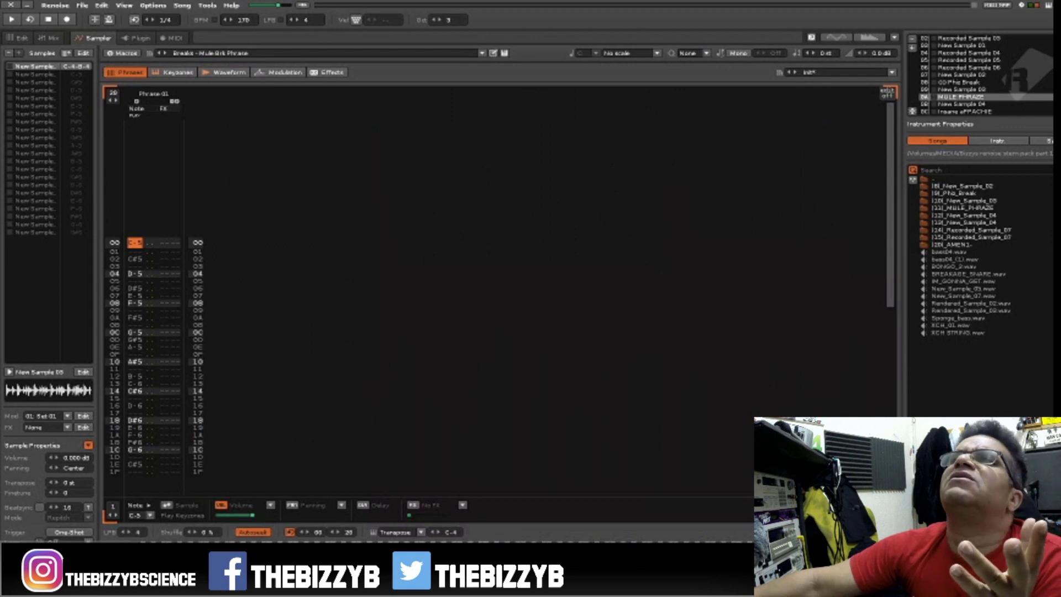
Review the waveform of the Insane aPPACHIE instrument, open its phrase and audition it.
{"action": "key", "text": "alt+Down"}
{"action": "key", "text": "alt+Down"}
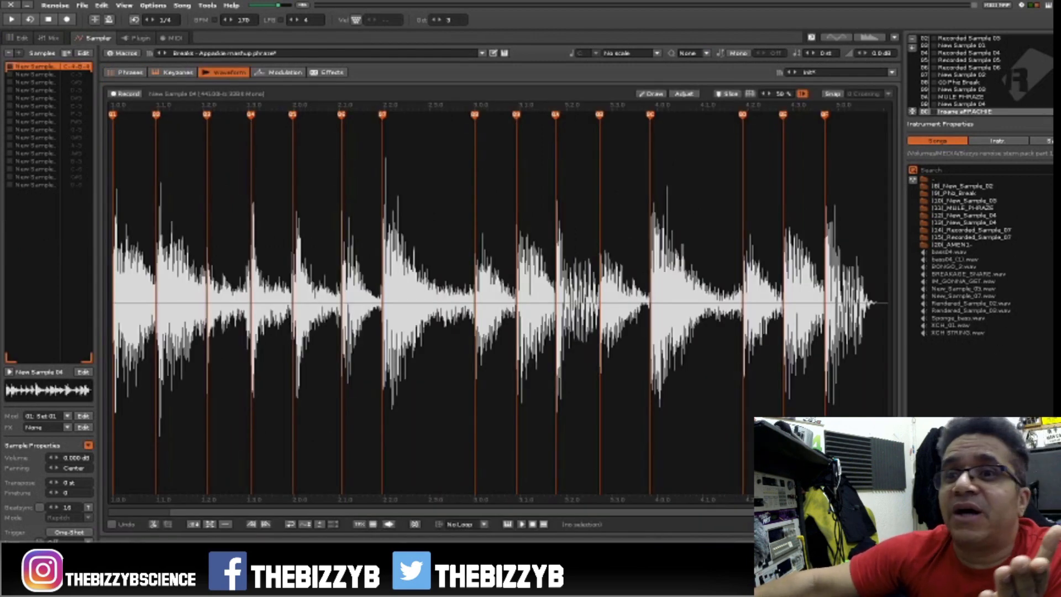
{"action": "left_click", "coordinate": [125, 72]}
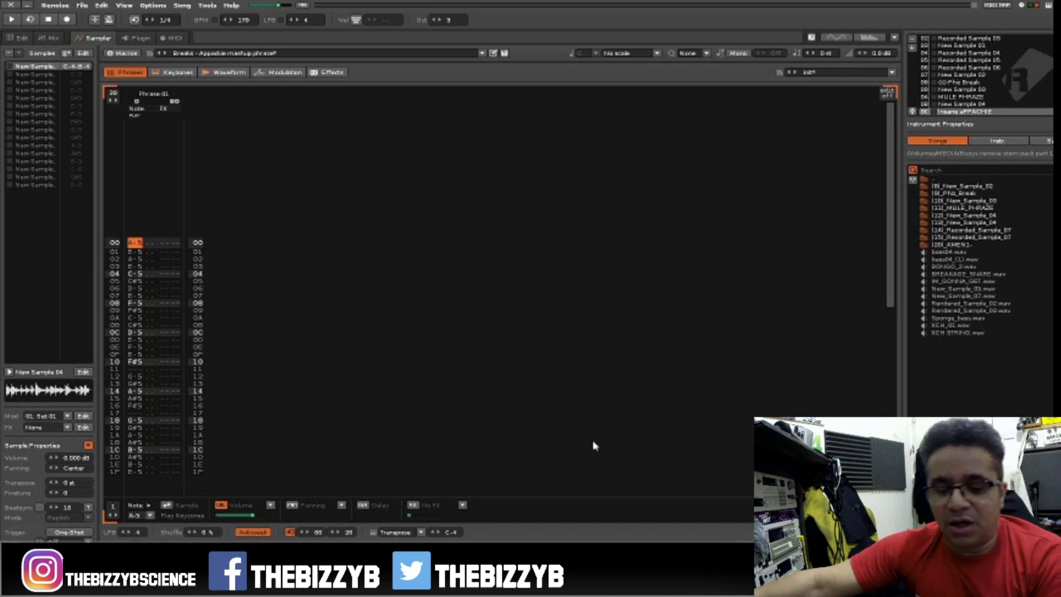
{"action": "key", "text": "q"}
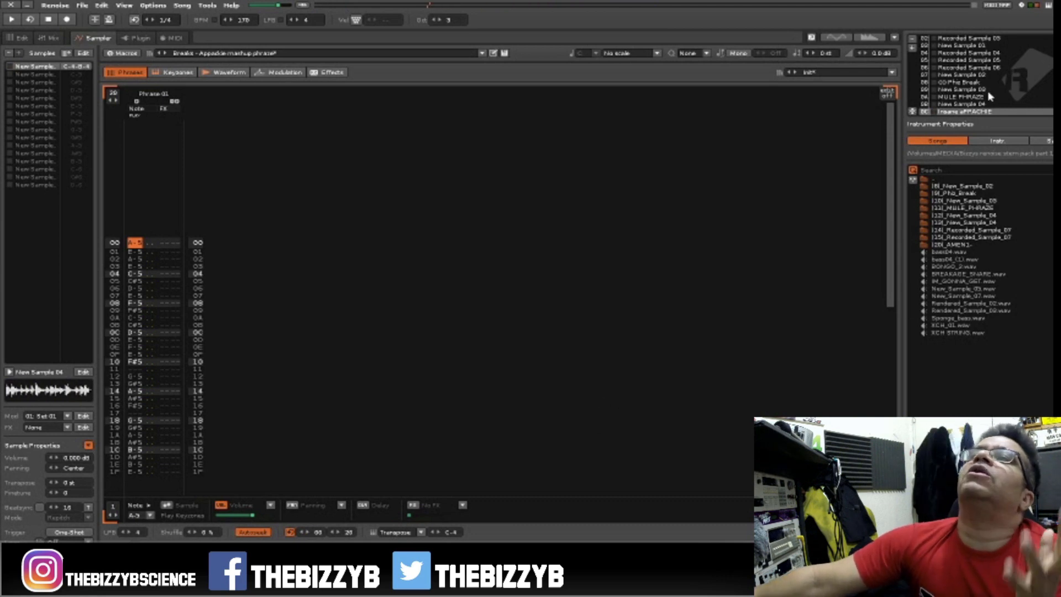
Examine the sliced waveform of the Set Speed Phrase instrument.
{"action": "scroll", "coordinate": [990, 93], "scroll_direction": "down", "scroll_amount": 2}
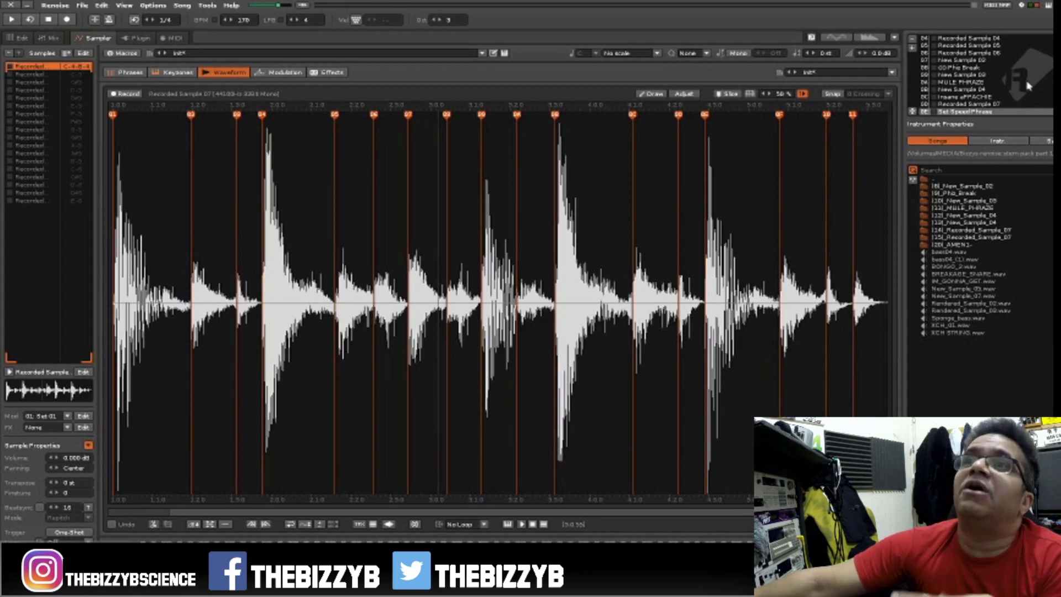
{"action": "scroll", "coordinate": [1029, 84], "scroll_direction": "down", "scroll_amount": 2}
{"action": "scroll", "coordinate": [1033, 82], "scroll_direction": "up", "scroll_amount": 2}
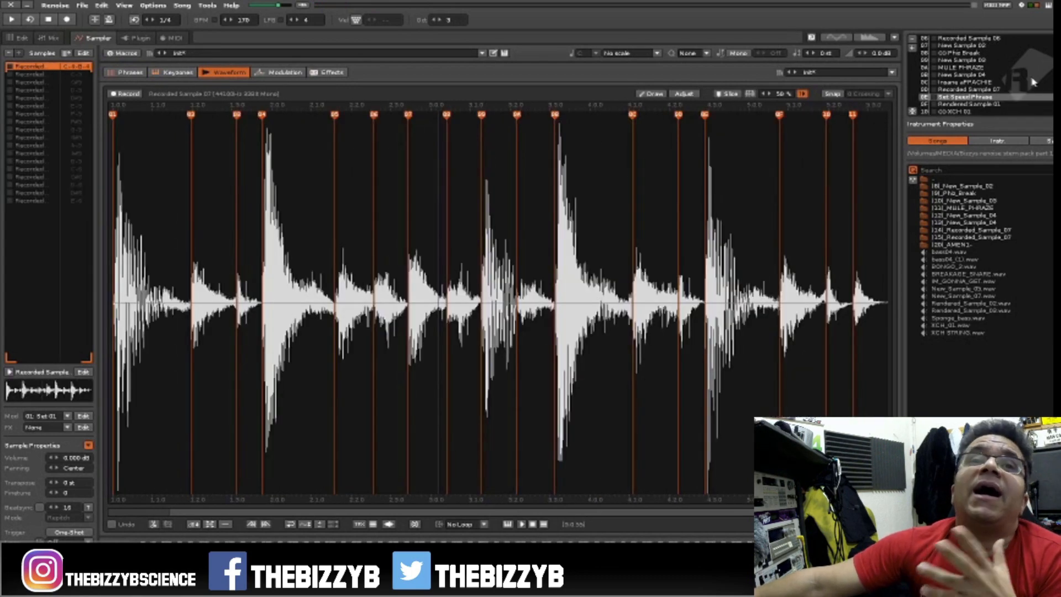
Select the Insane aPPACHIE instrument and show the pattern matrix beside the pattern editor.
{"action": "left_click", "coordinate": [1033, 81]}
{"action": "key", "text": "F1"}
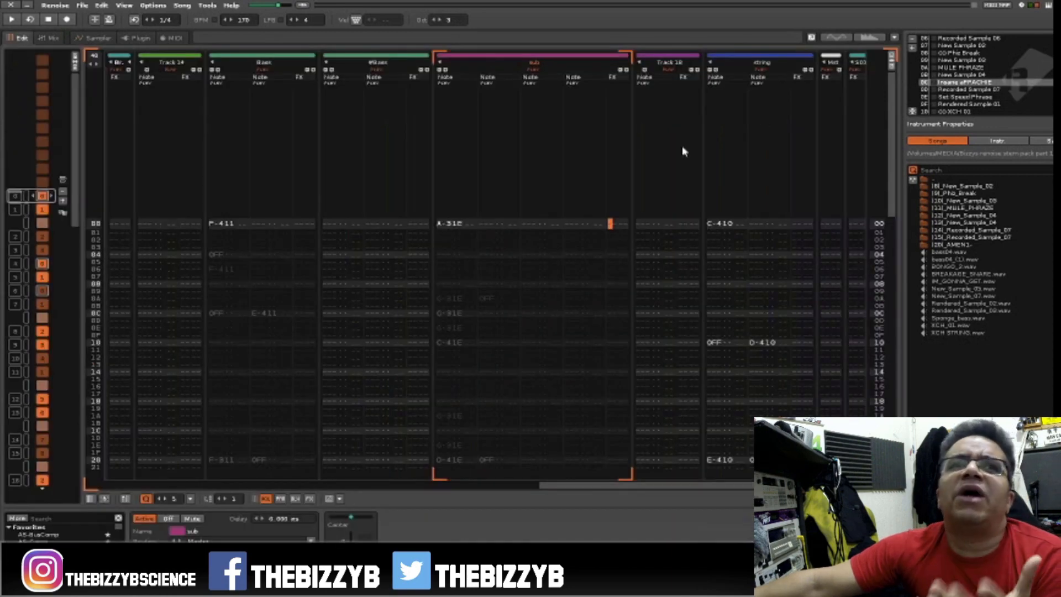
{"action": "left_click", "coordinate": [75, 62]}
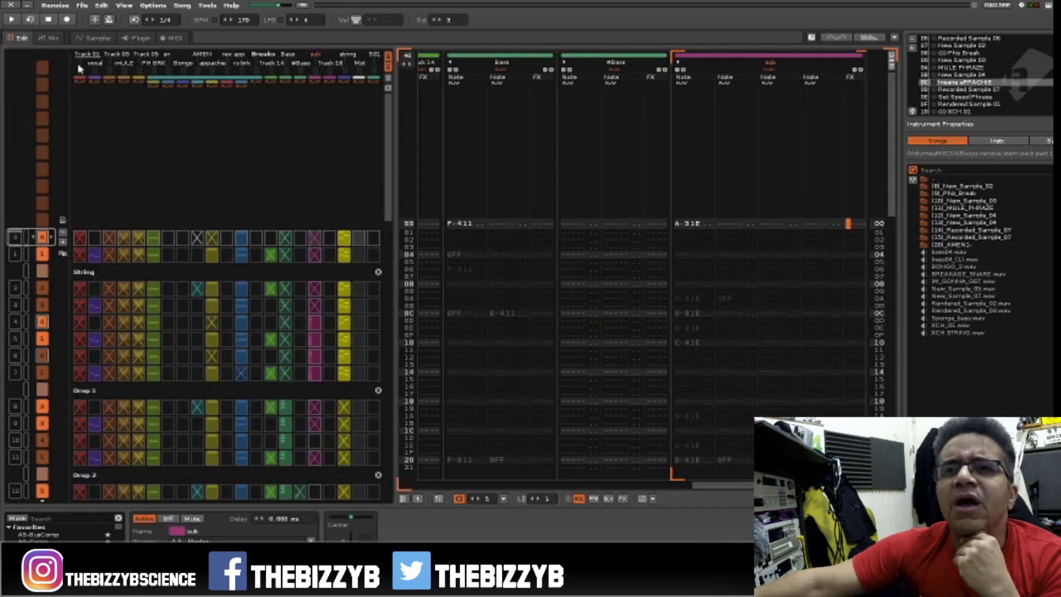